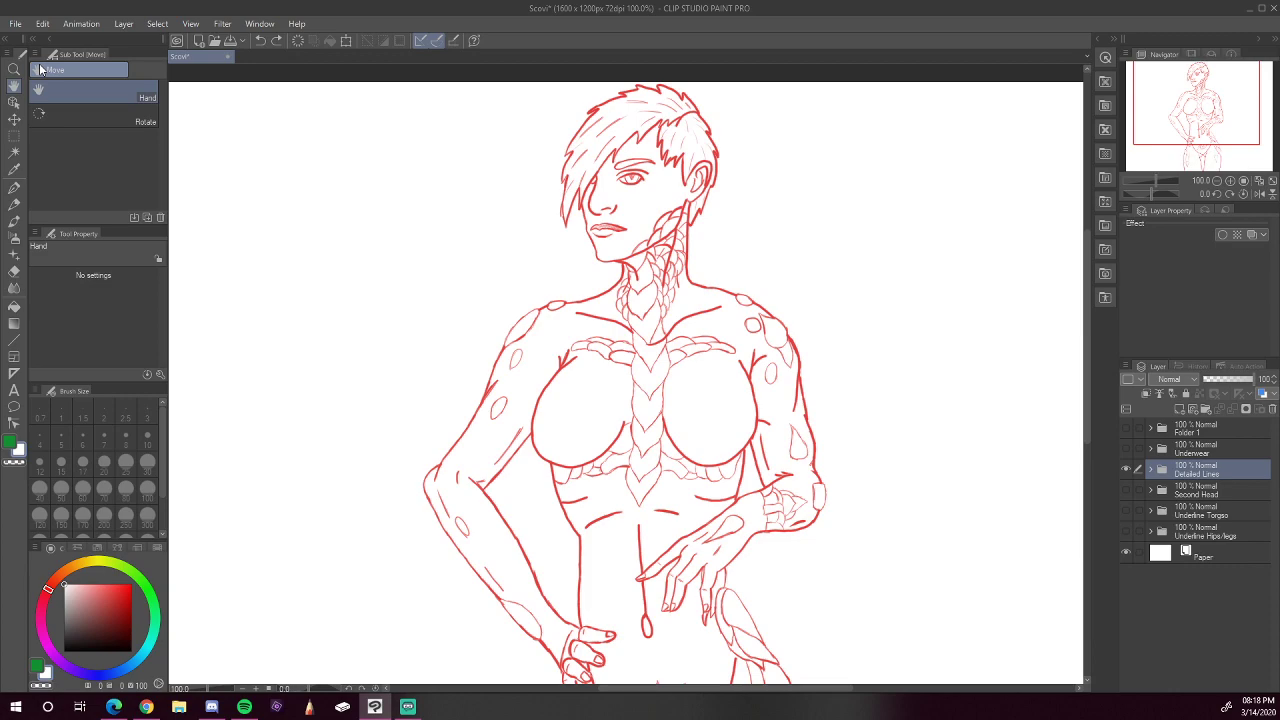
Step: Hide the Detailed Lines folder and show the Second Head, Underline Torgso and Underline Hips/legs folders with the whole canvas in view
left_click(1218, 182)
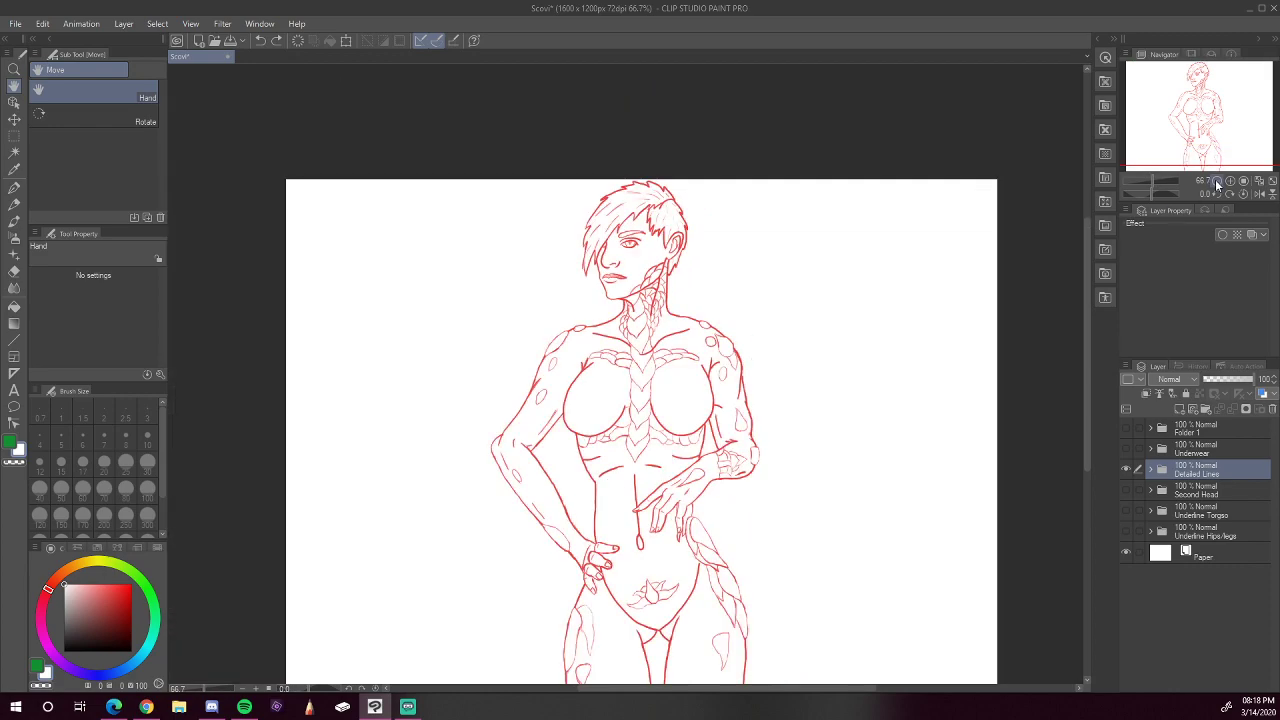
left_click_drag(1085, 327, 1092, 355)
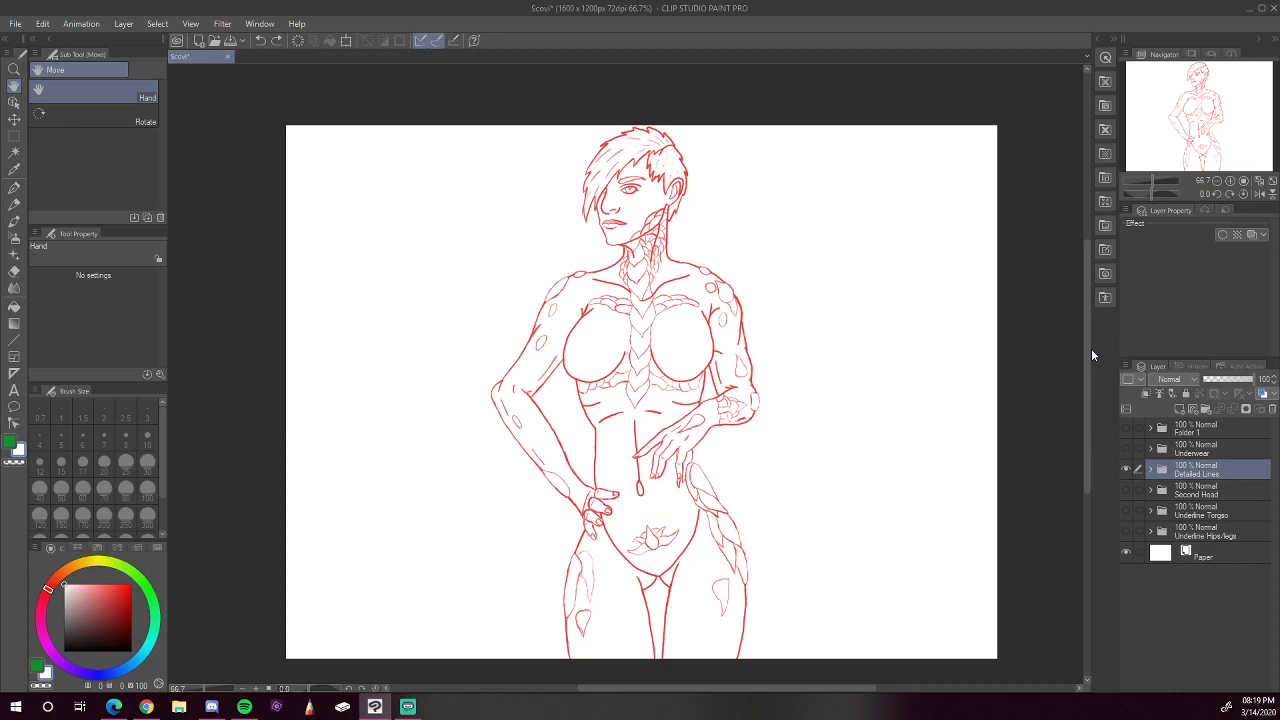
left_click(1125, 468)
left_click(1125, 490)
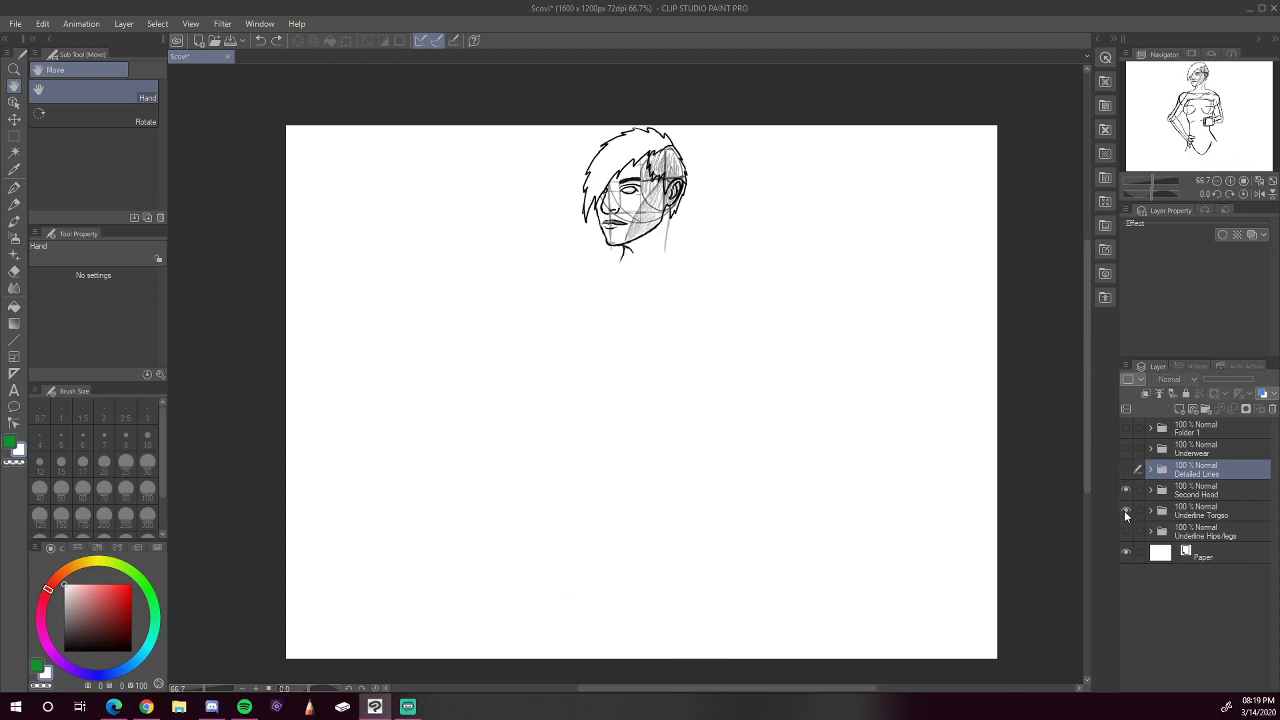
left_click(1127, 511)
left_click(1126, 531)
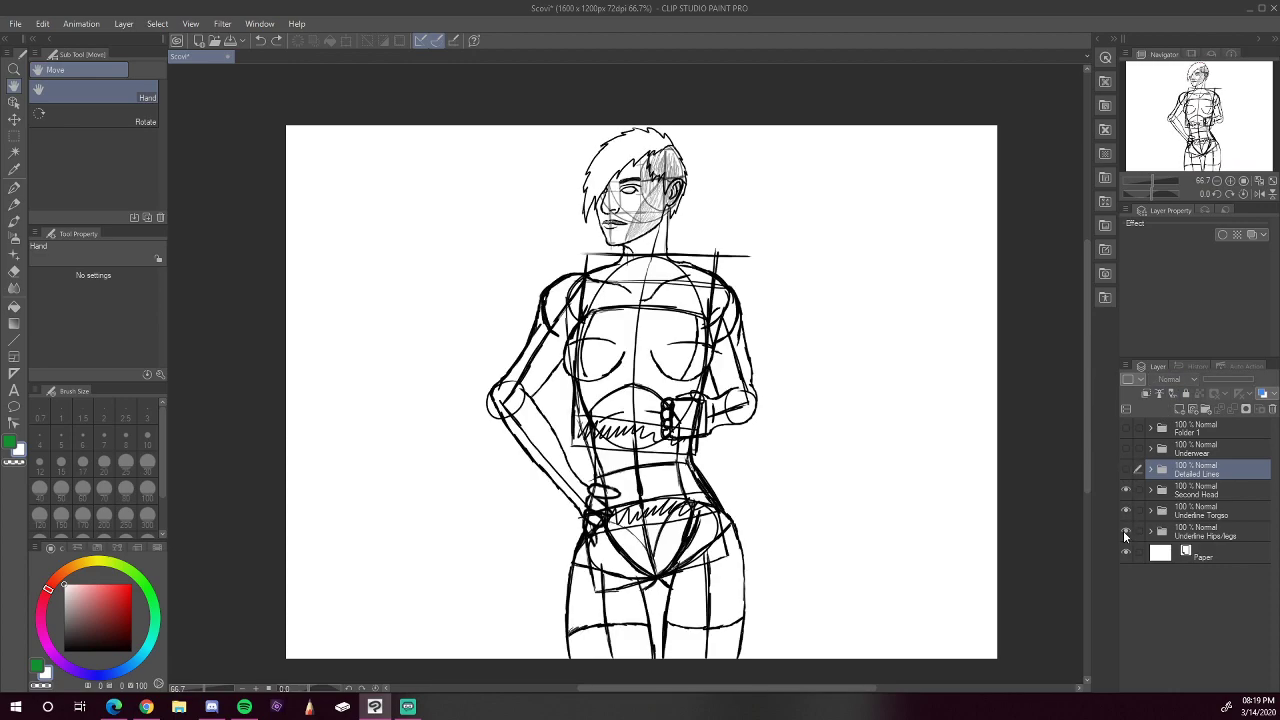
left_click(1124, 531)
left_click(1125, 532)
left_click(1138, 532)
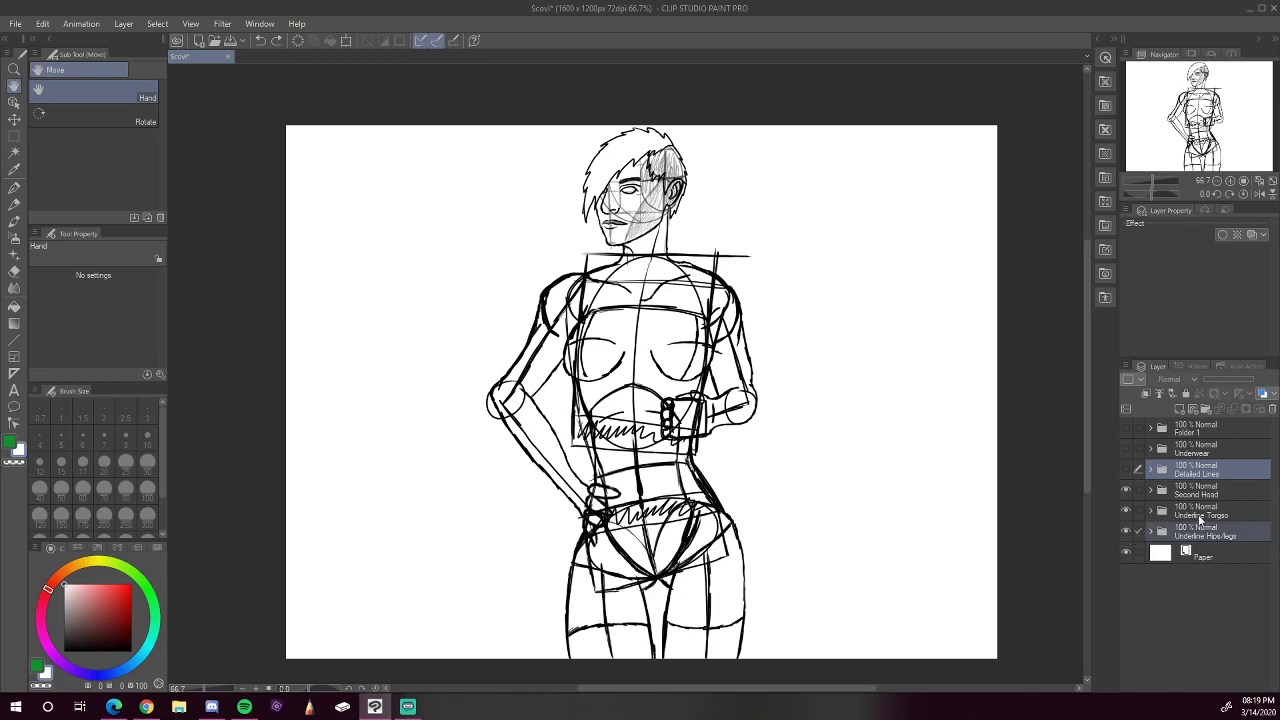
Step: Expand the Underline Hips/legs folder and hide its construction Layers 1 to 5
left_click(1150, 532)
scroll(1276, 540, "down", 1)
scroll(1276, 540, "down", 3)
left_click(1126, 658)
left_click(1125, 636)
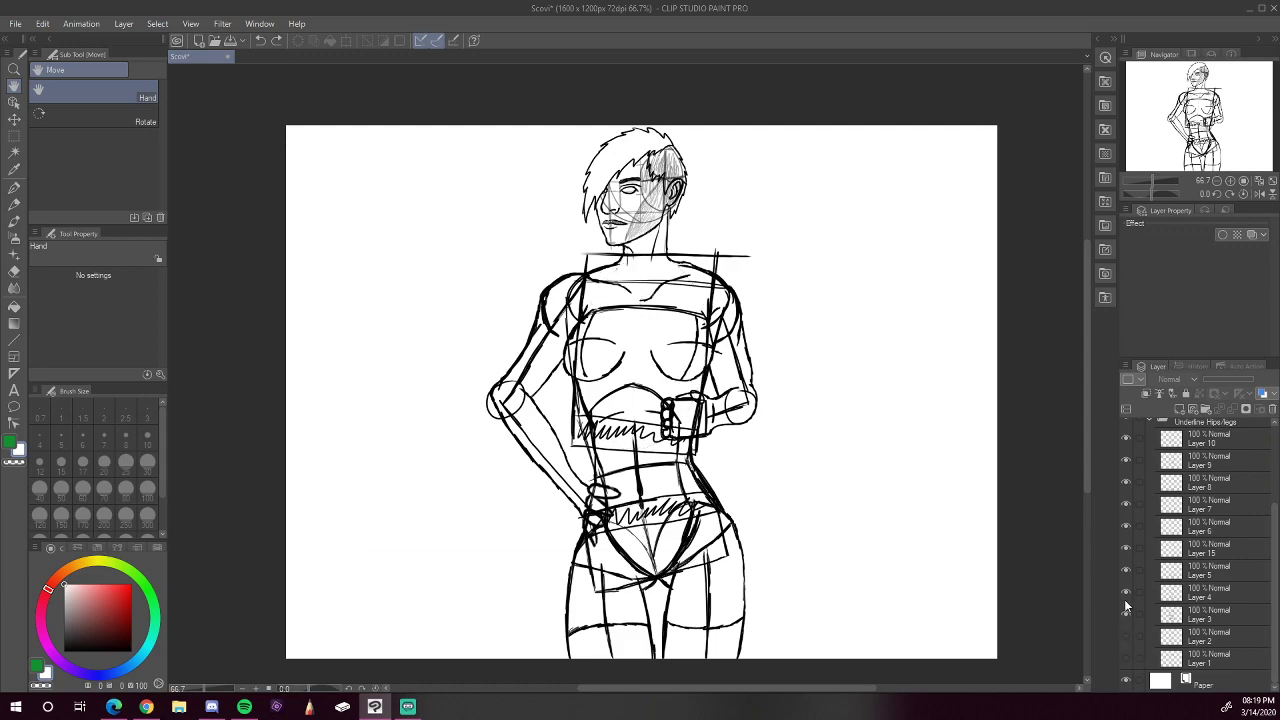
left_click(1124, 602)
left_click(1124, 590)
left_click(1124, 569)
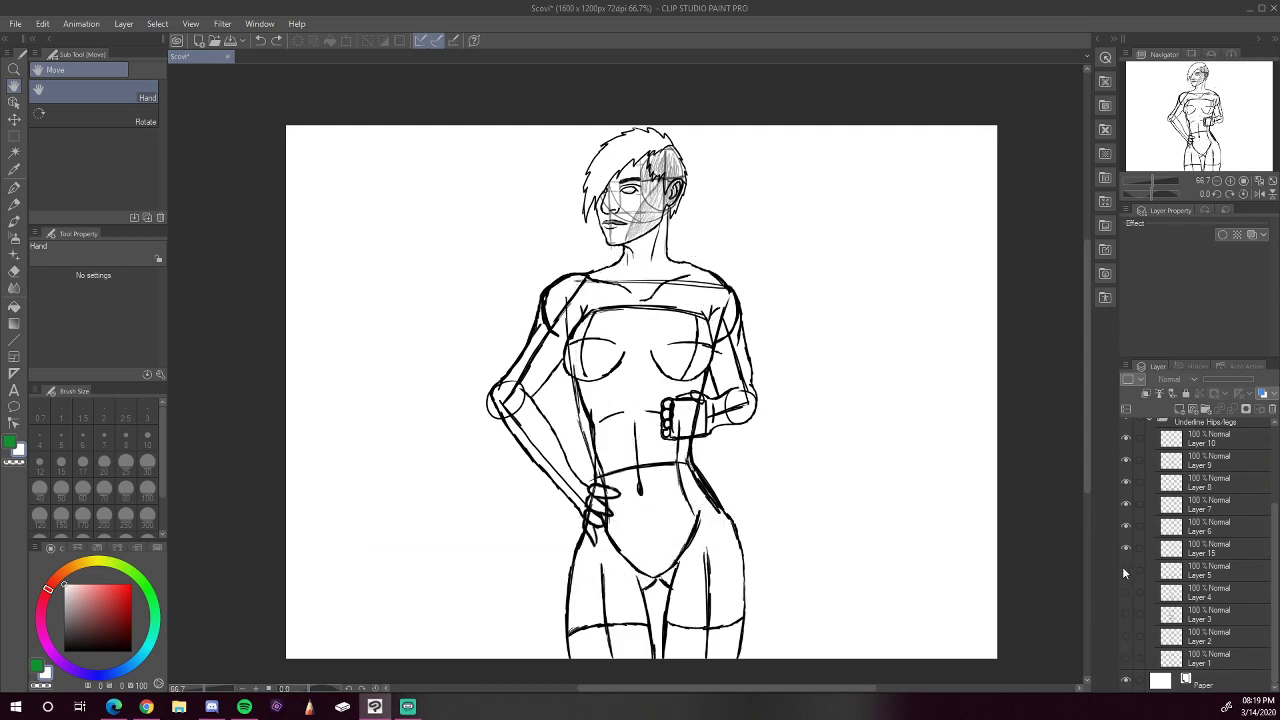
Step: Check Layers 5, 15 and 7 of the hips and legs by toggling their visibility, and hide Layer 6
left_click(1122, 568)
left_click(1121, 568)
left_click(1124, 548)
left_click(1123, 526)
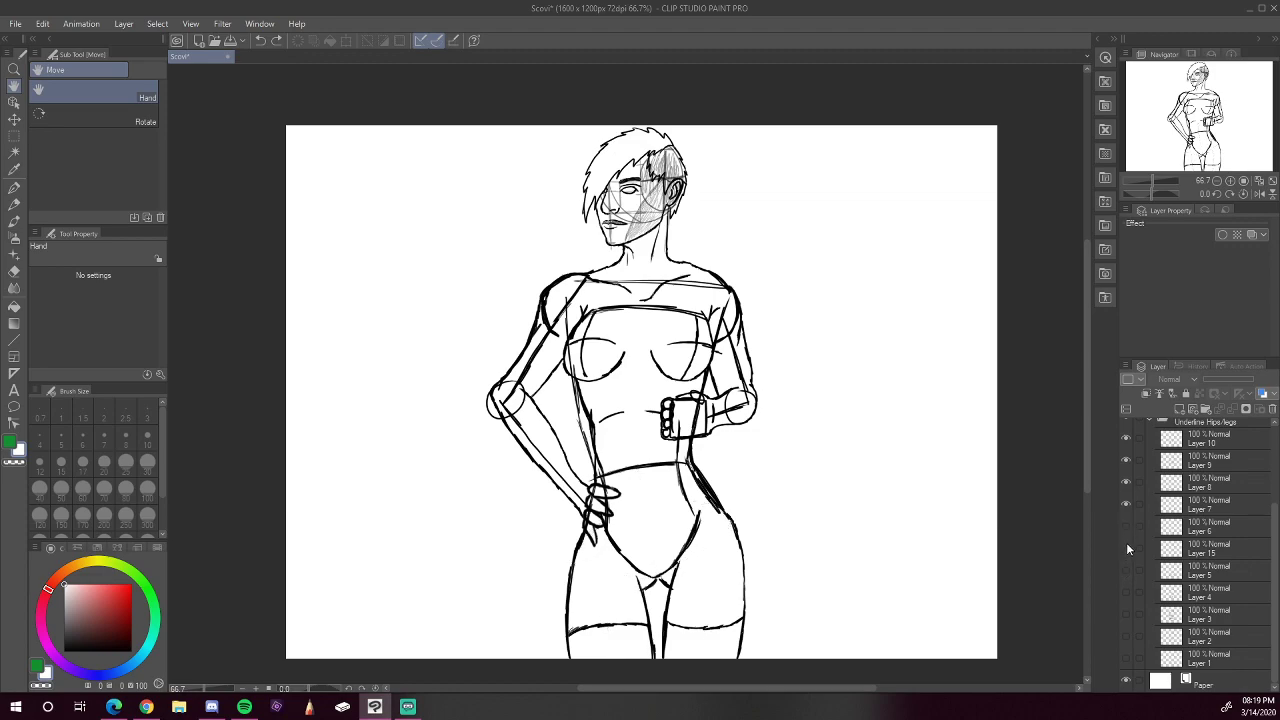
left_click(1125, 549)
left_click(1124, 505)
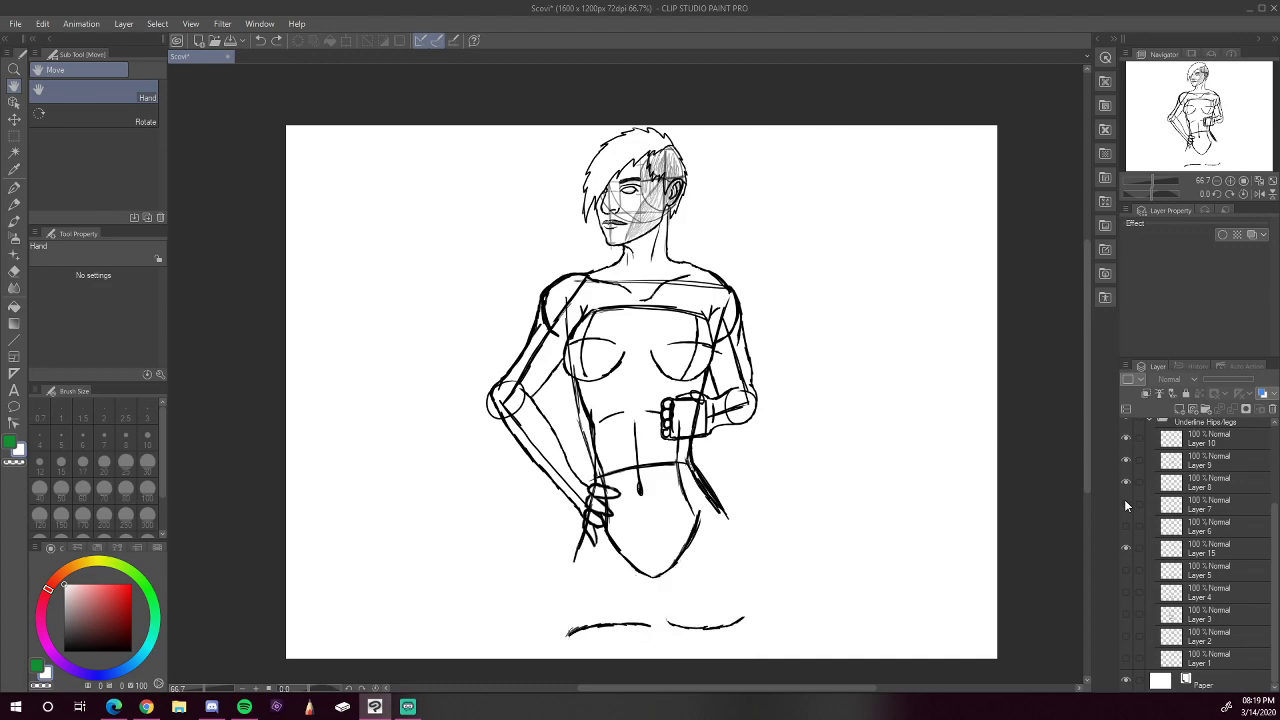
left_click(1126, 502)
left_click_drag(1124, 481, 1125, 504)
left_click(1125, 482)
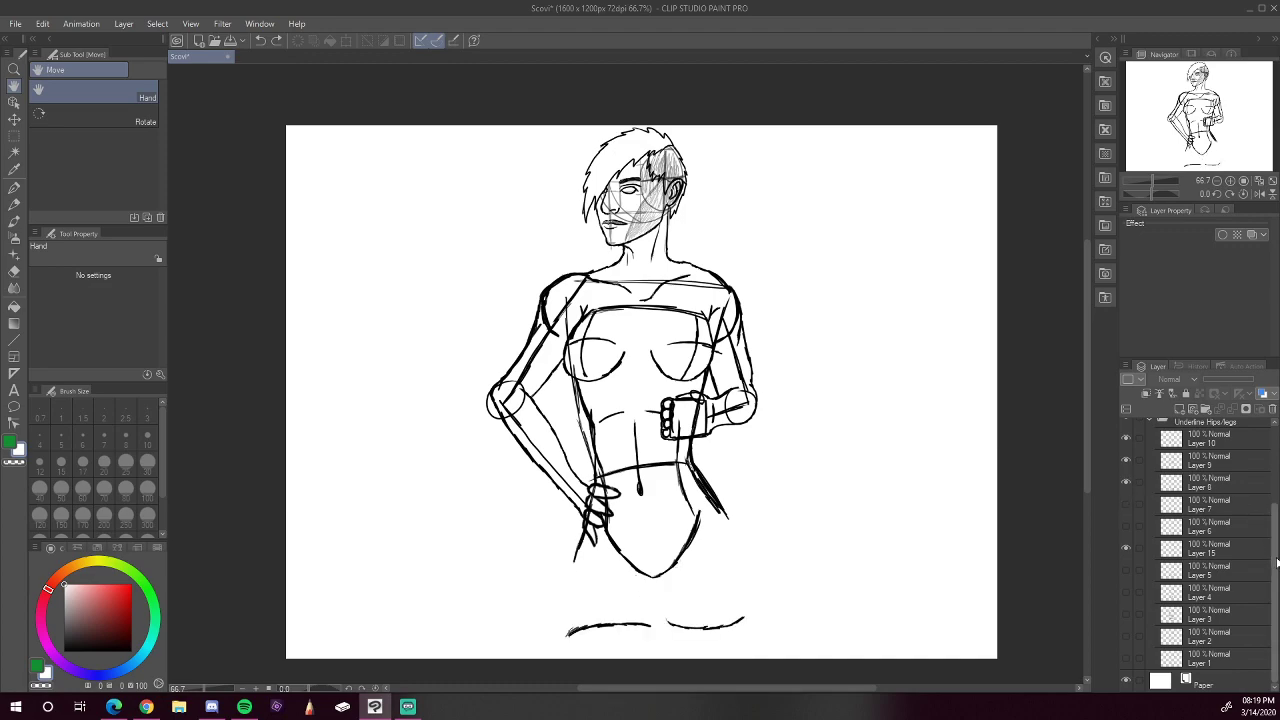
scroll(1130, 530, "up", 2)
left_click(1126, 547)
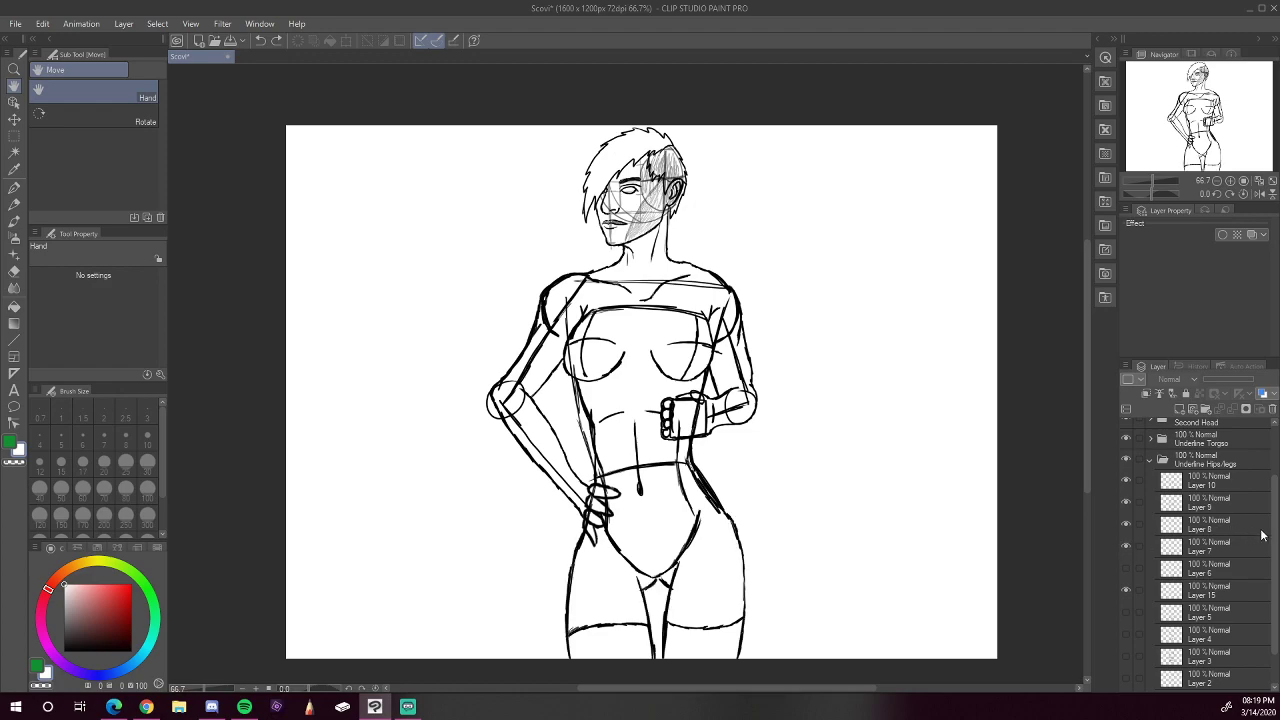
Step: Hide Layers 10, 9 and 8 in the Underline Hips/legs folder and collapse the folder
scroll(1274, 545, "up", 2)
scroll(1134, 540, "up", 2)
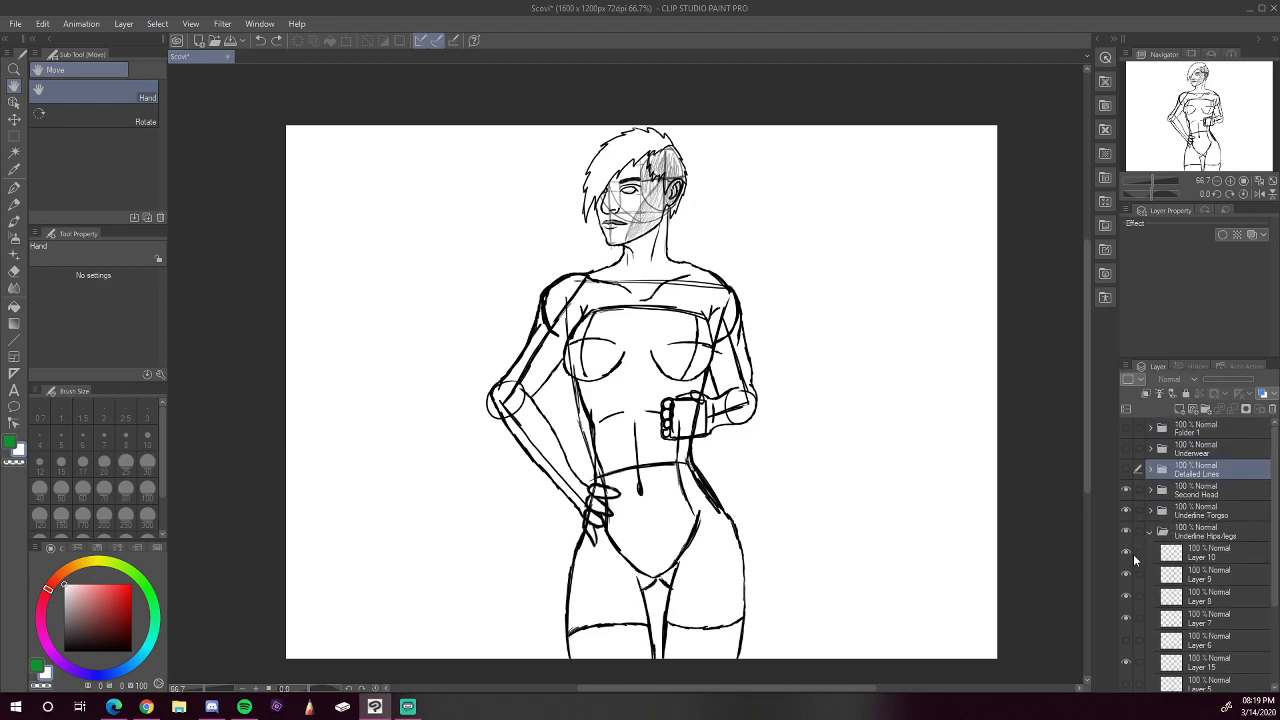
left_click(1126, 553)
left_click(1126, 553)
left_click(1123, 551)
left_click(1126, 573)
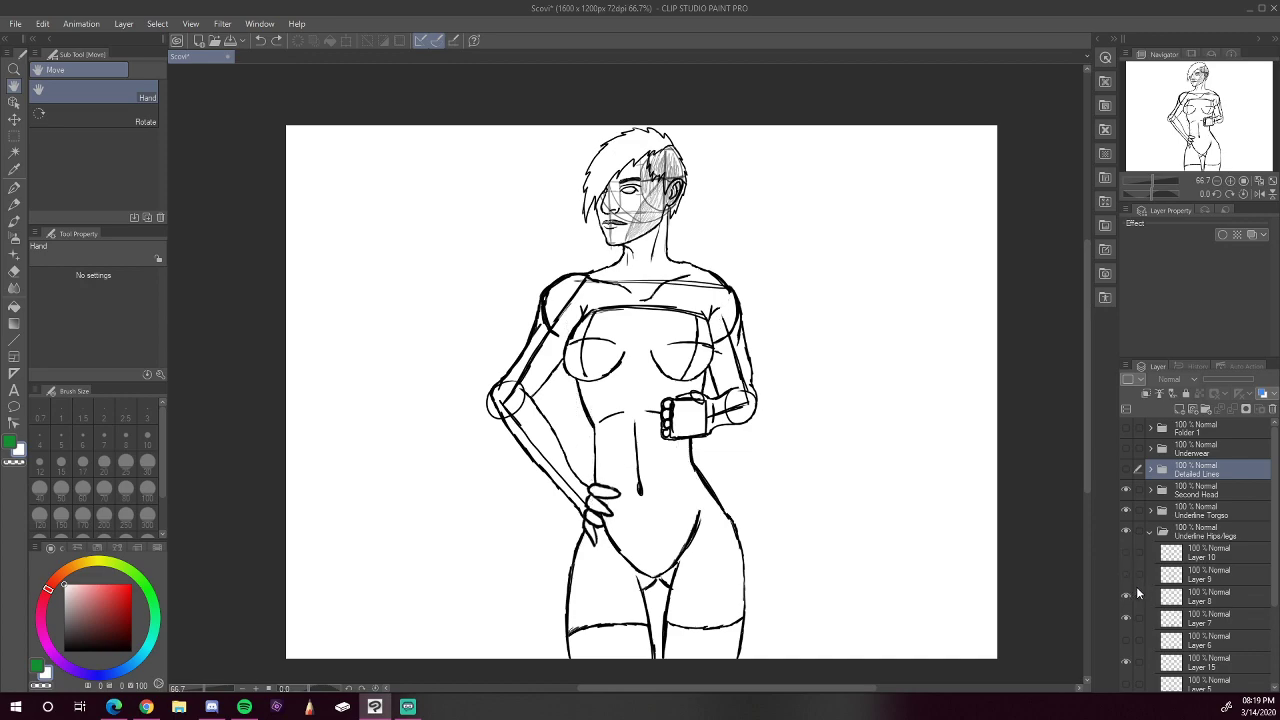
left_click(1125, 596)
left_click(1124, 596)
left_click(1124, 596)
left_click(1126, 530)
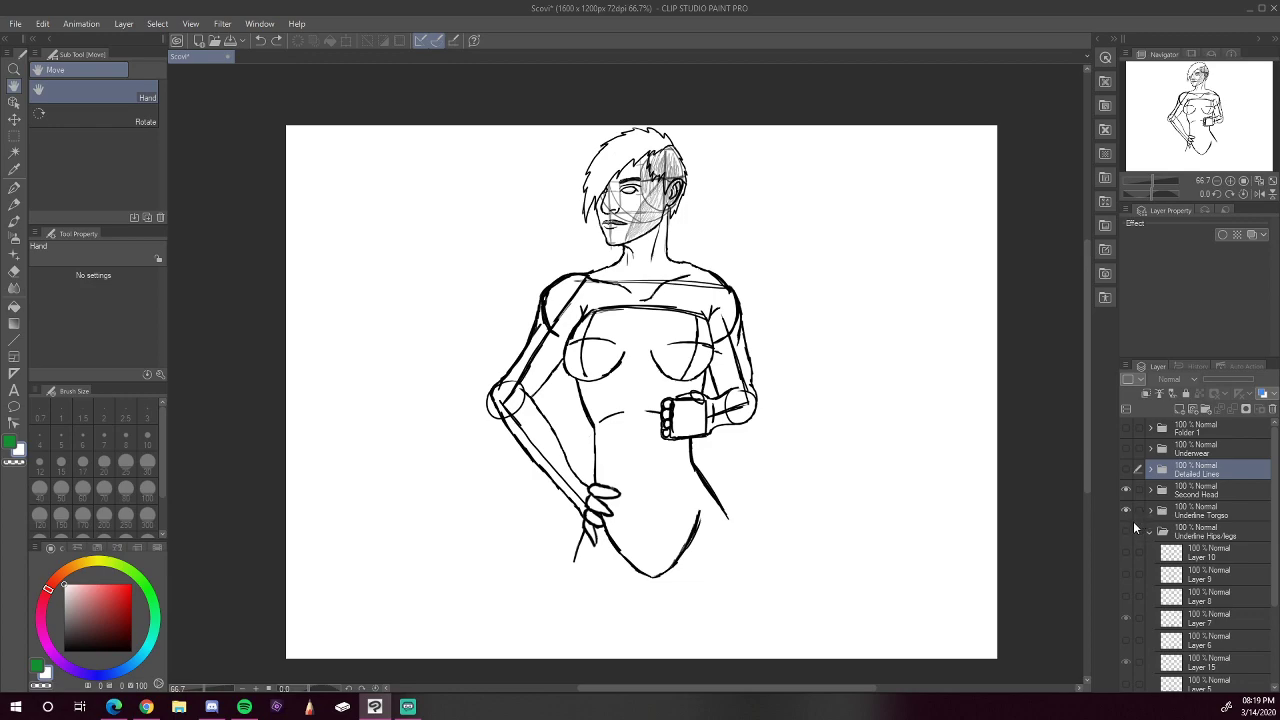
left_click(1127, 530)
left_click(1150, 532)
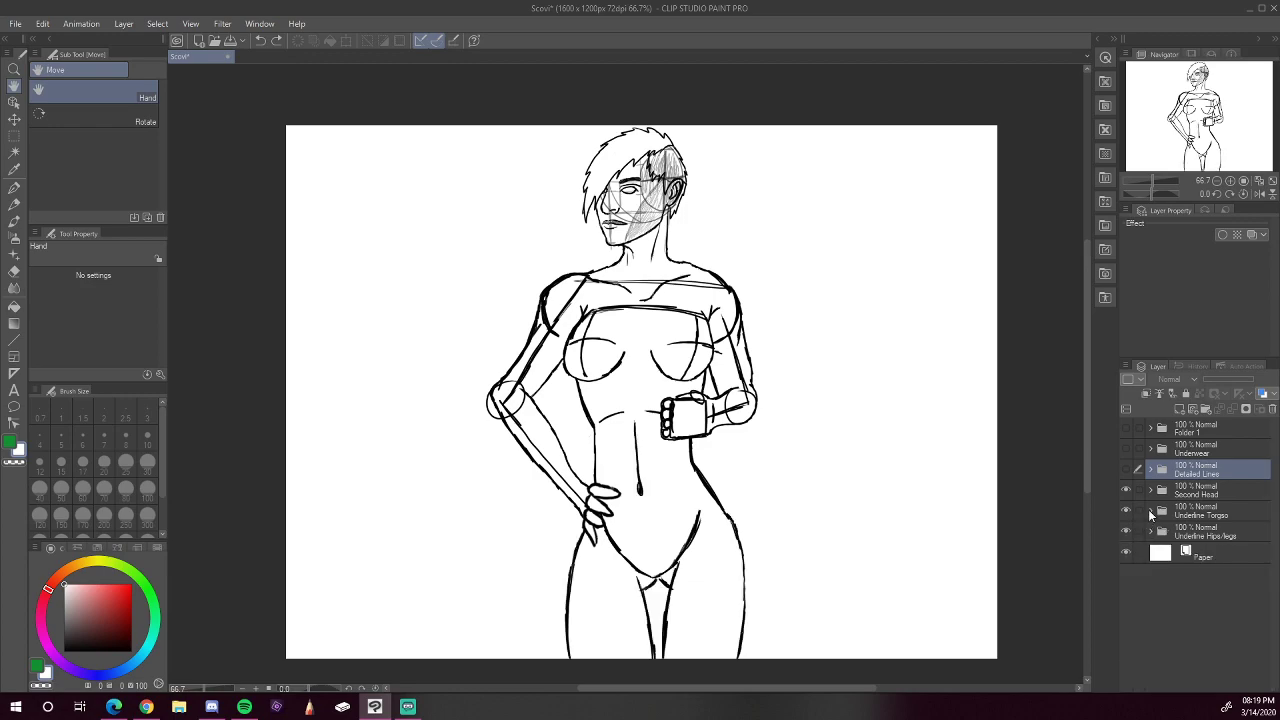
Step: Expand the Underline Torgso folder, check Layers 11 and 21 by toggling their visibility, and hide Layers 22 and 23
left_click(1150, 512)
left_click(1125, 531)
left_click(1125, 531)
left_click_drag(1272, 508, 1276, 588)
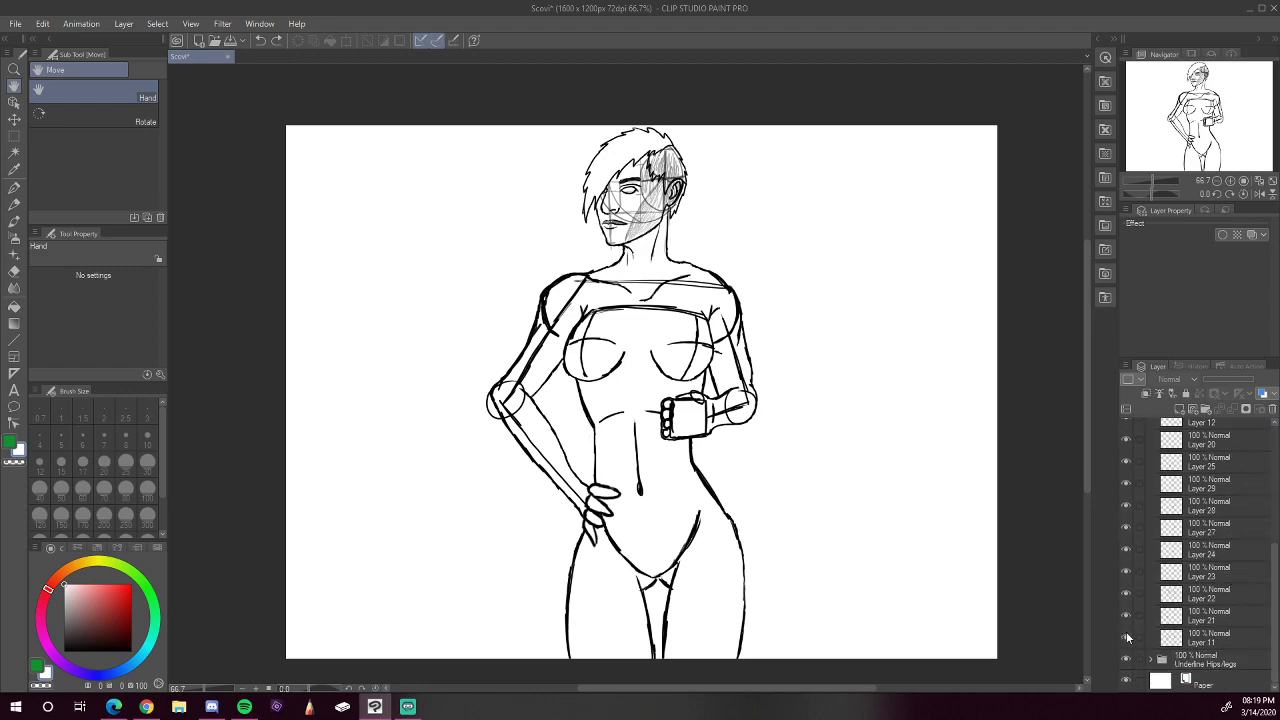
left_click(1126, 633)
left_click(1126, 633)
left_click(1124, 609)
left_click(1124, 609)
left_click(1126, 594)
left_click(1126, 570)
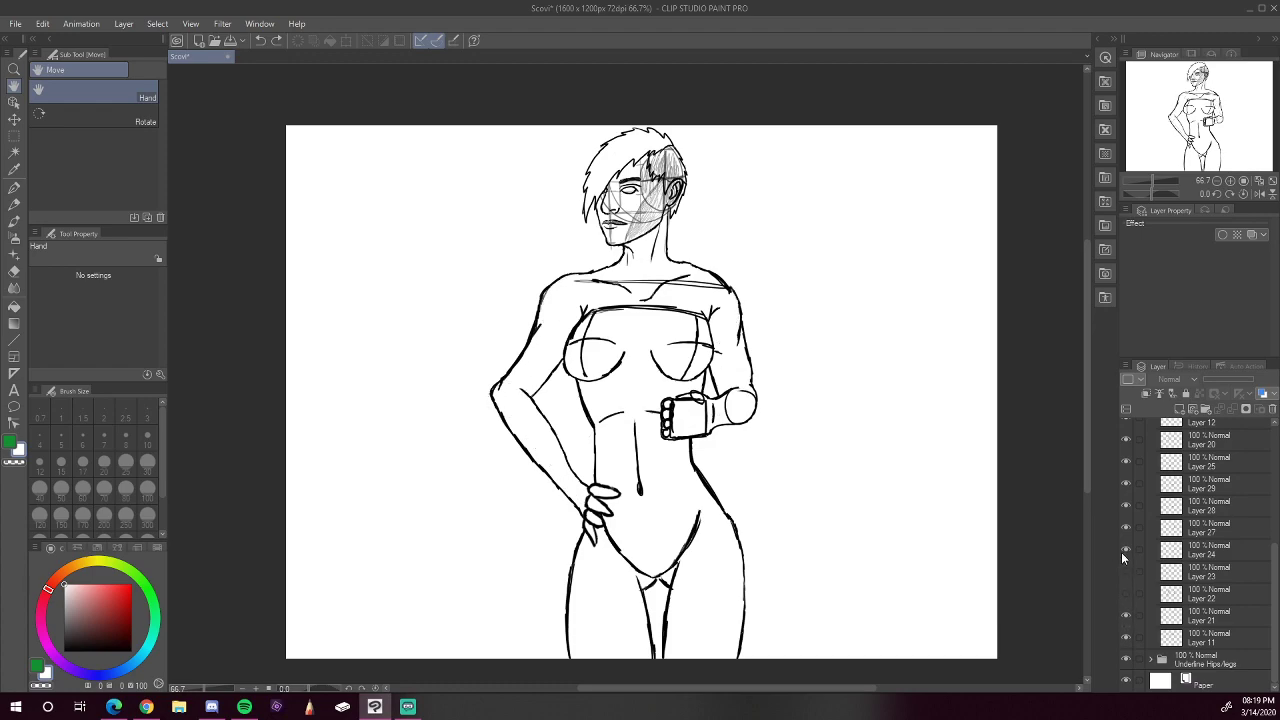
Step: Hide Layers 24 and 28 of the torso, toggling Layers 27, 29 and 25 off and on to check them
left_click(1126, 552)
left_click(1126, 526)
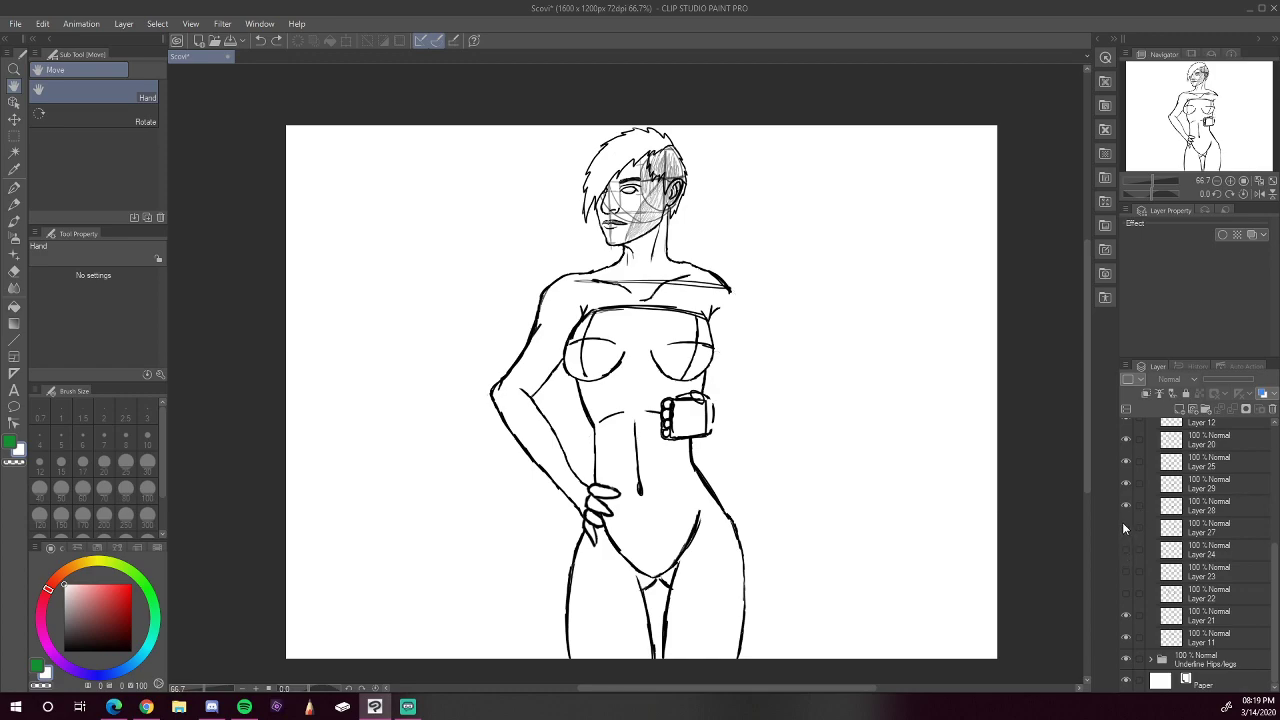
left_click(1124, 527)
left_click(1125, 503)
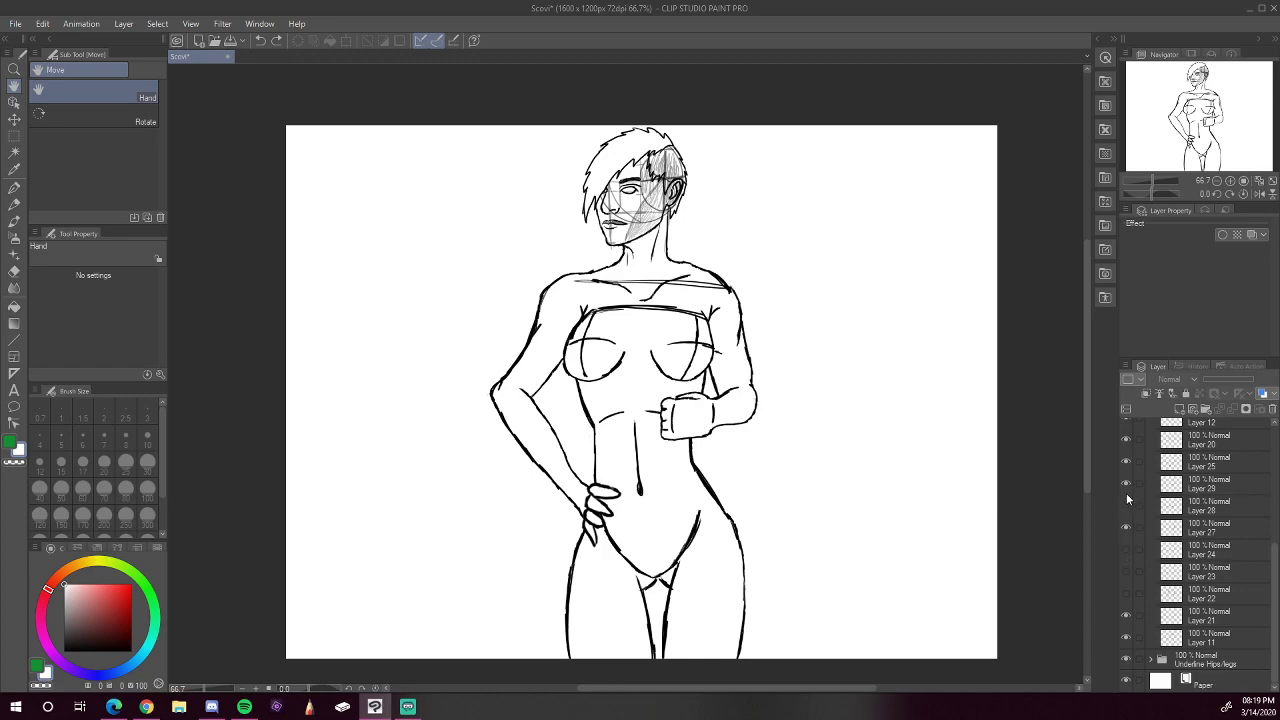
left_click(1125, 480)
left_click(1124, 478)
left_click(1126, 461)
left_click(1126, 460)
Step: Toggle Layers 25, 20, 12 and 14 of the torso off and on to check them, and hide Layer 16
left_click_drag(1274, 548, 1274, 508)
left_click(1126, 565)
left_click(1125, 567)
left_click(1126, 546)
left_click(1126, 545)
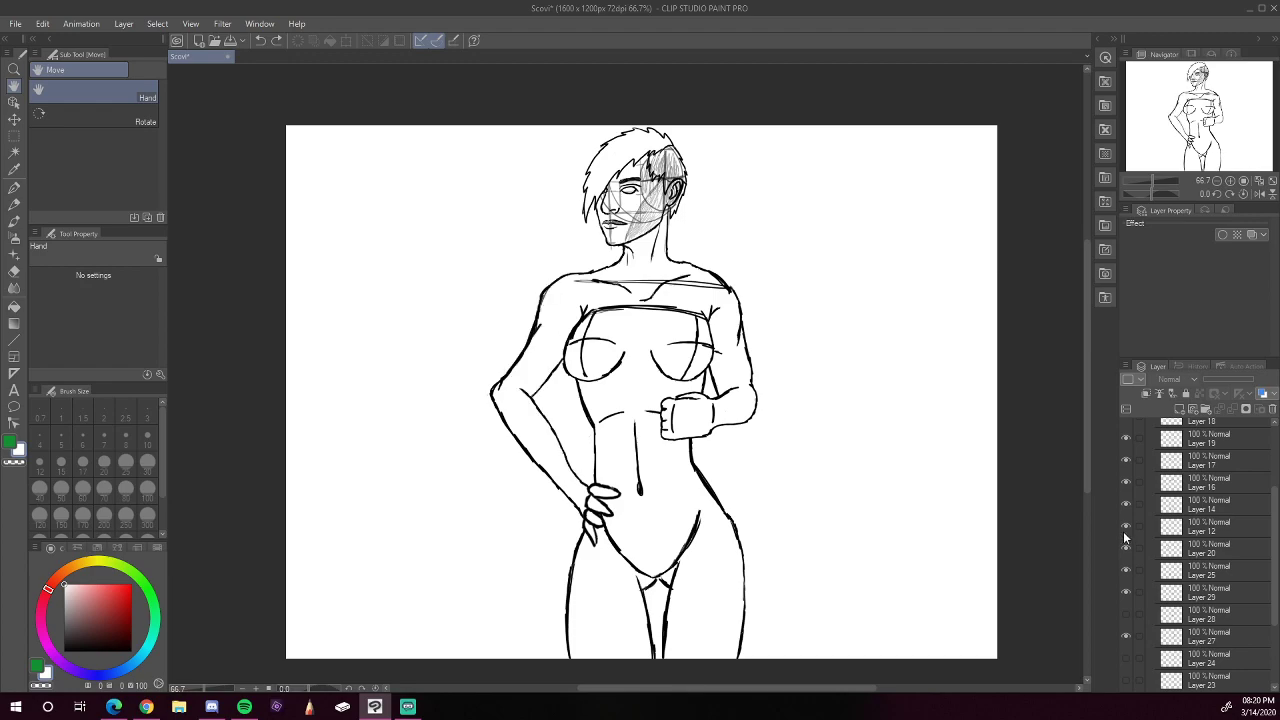
left_click(1125, 526)
left_click(1125, 527)
left_click(1125, 498)
left_click(1126, 497)
left_click(1124, 483)
left_click(1124, 485)
left_click(1124, 485)
Step: Check Layer 17 by toggling its visibility, hide Layer 19, and collapse the Underline Torgso folder
scroll(1124, 485, "up", 1)
scroll(1127, 513, "up", 1)
left_click(1125, 521)
left_click(1124, 522)
left_click(1126, 500)
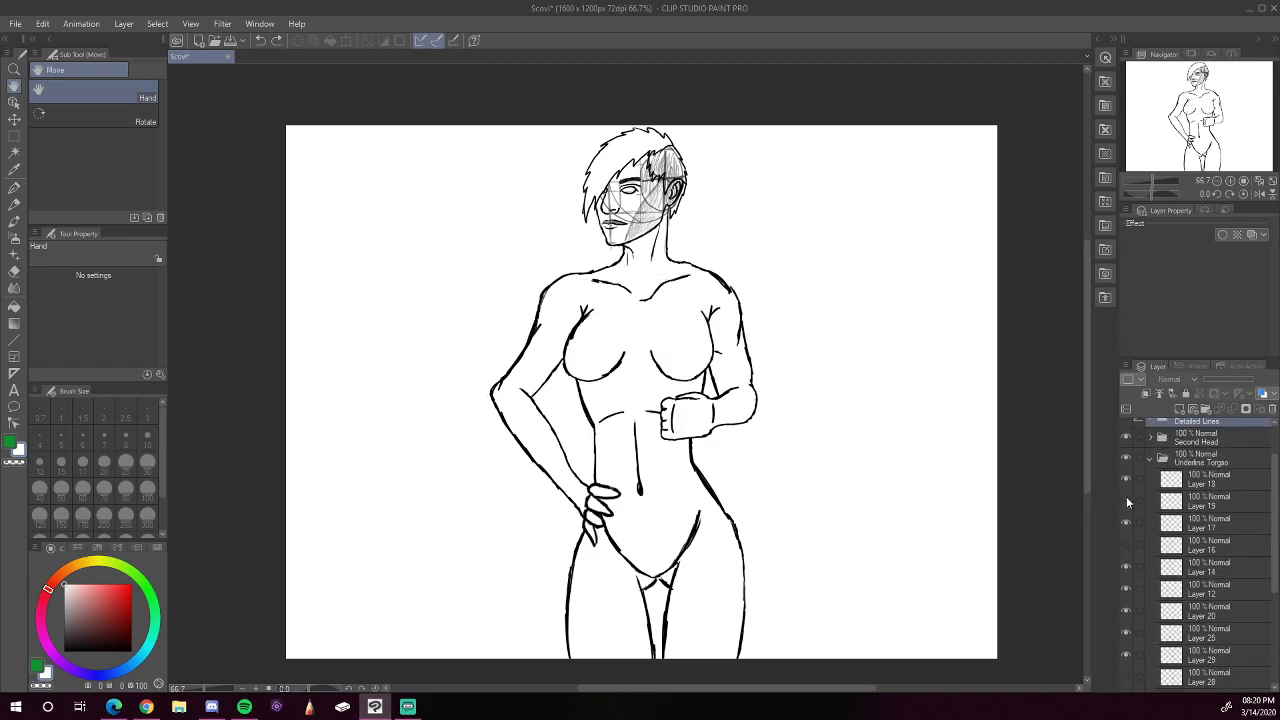
scroll(1274, 528, "up", 2)
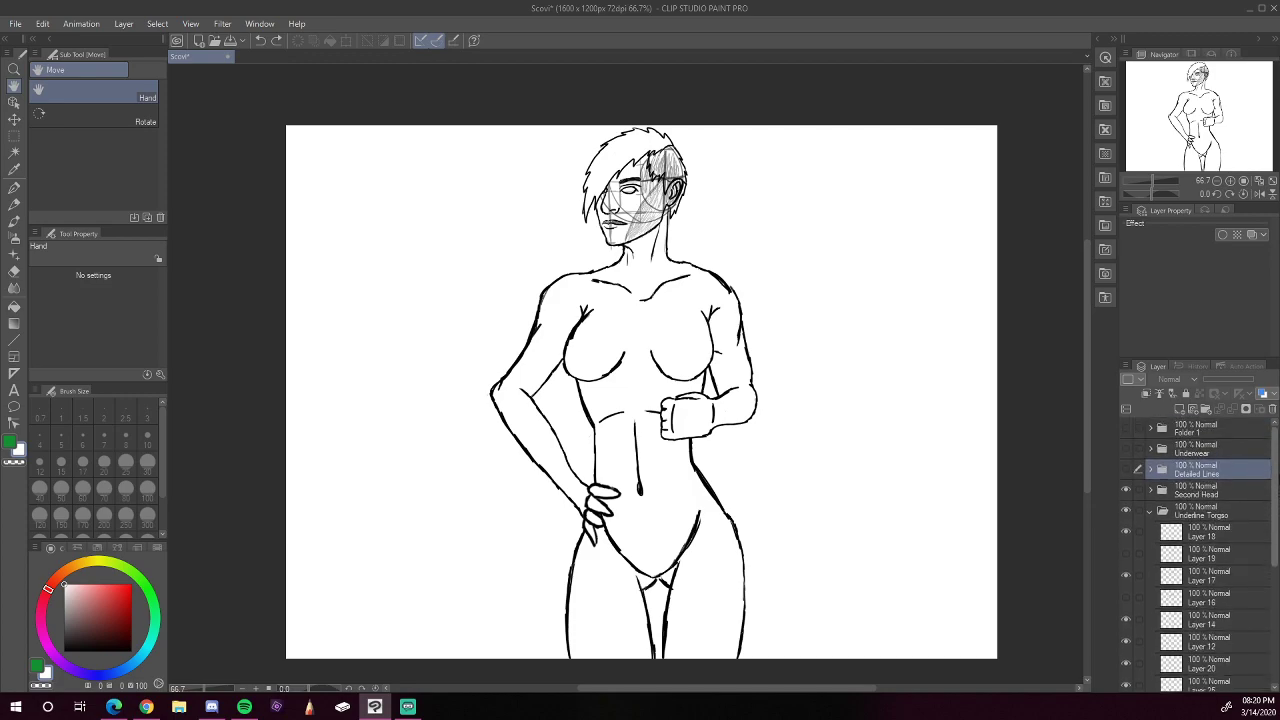
left_click(1150, 511)
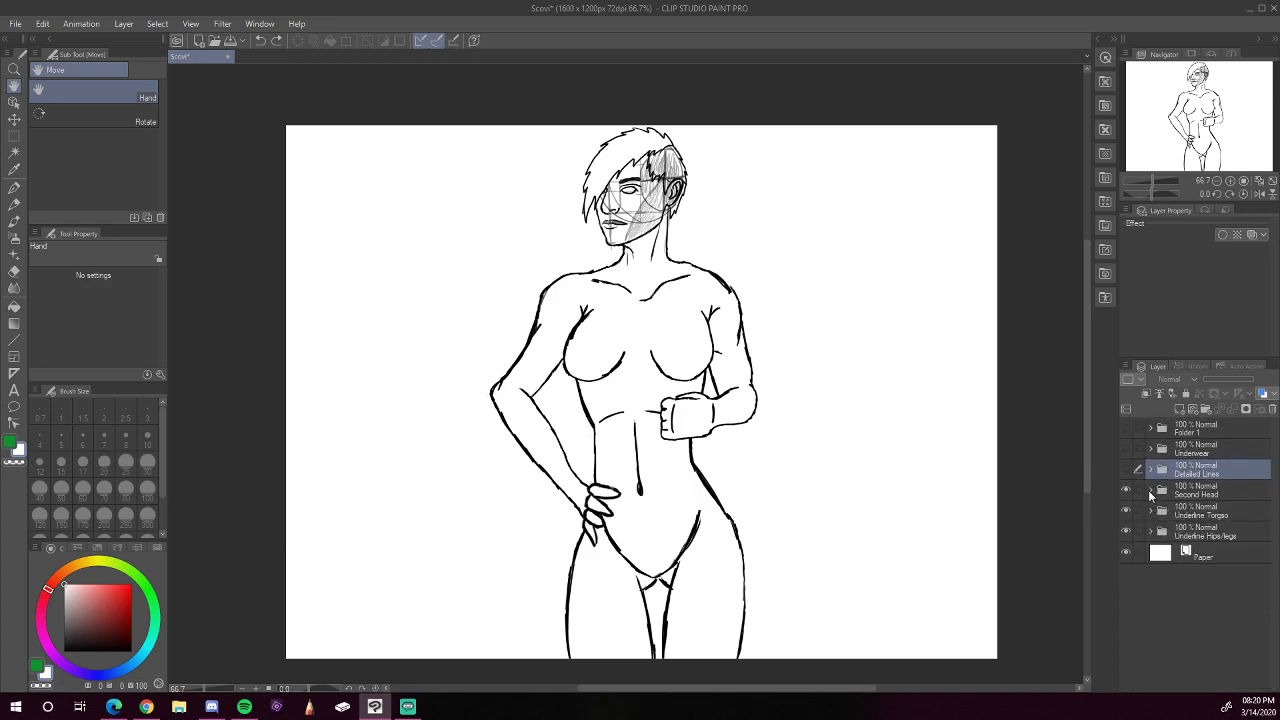
Step: Expand the Second Head folder and hide Layers 13, 26, 30, 36 and 31
left_click(1149, 490)
left_click_drag(1273, 505, 1277, 655)
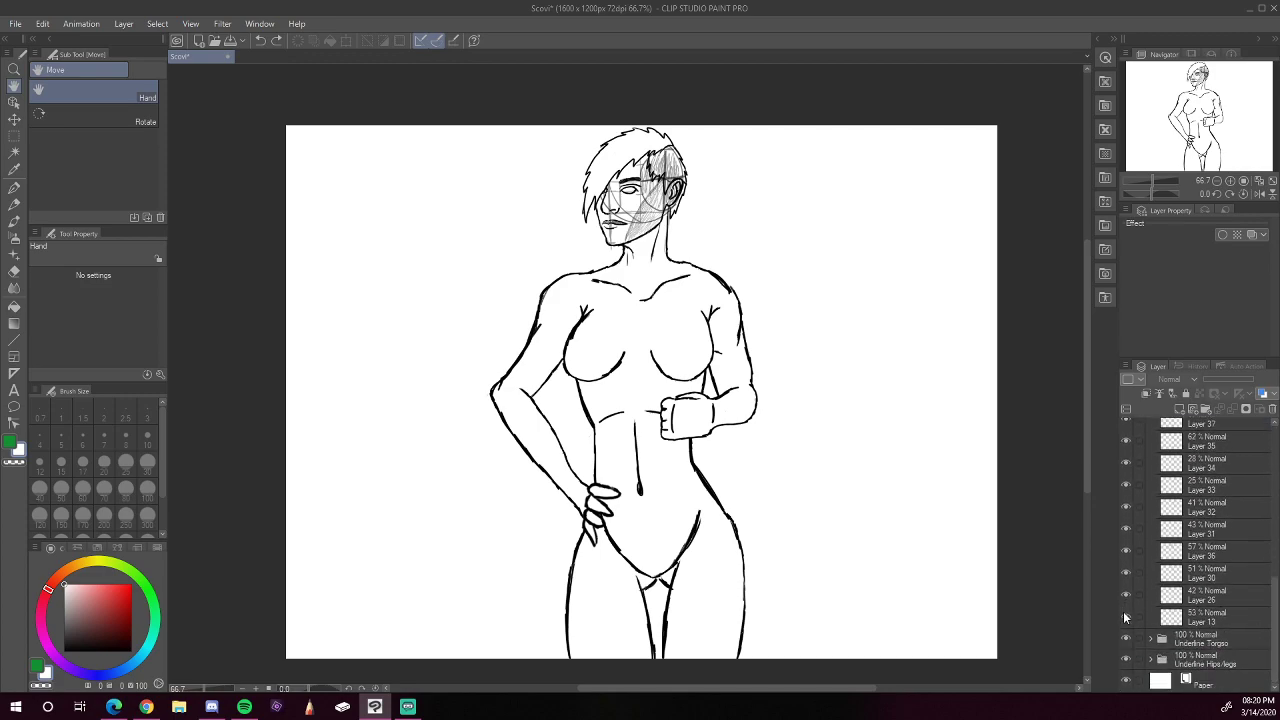
left_click(1124, 616)
left_click(1124, 595)
left_click(1125, 573)
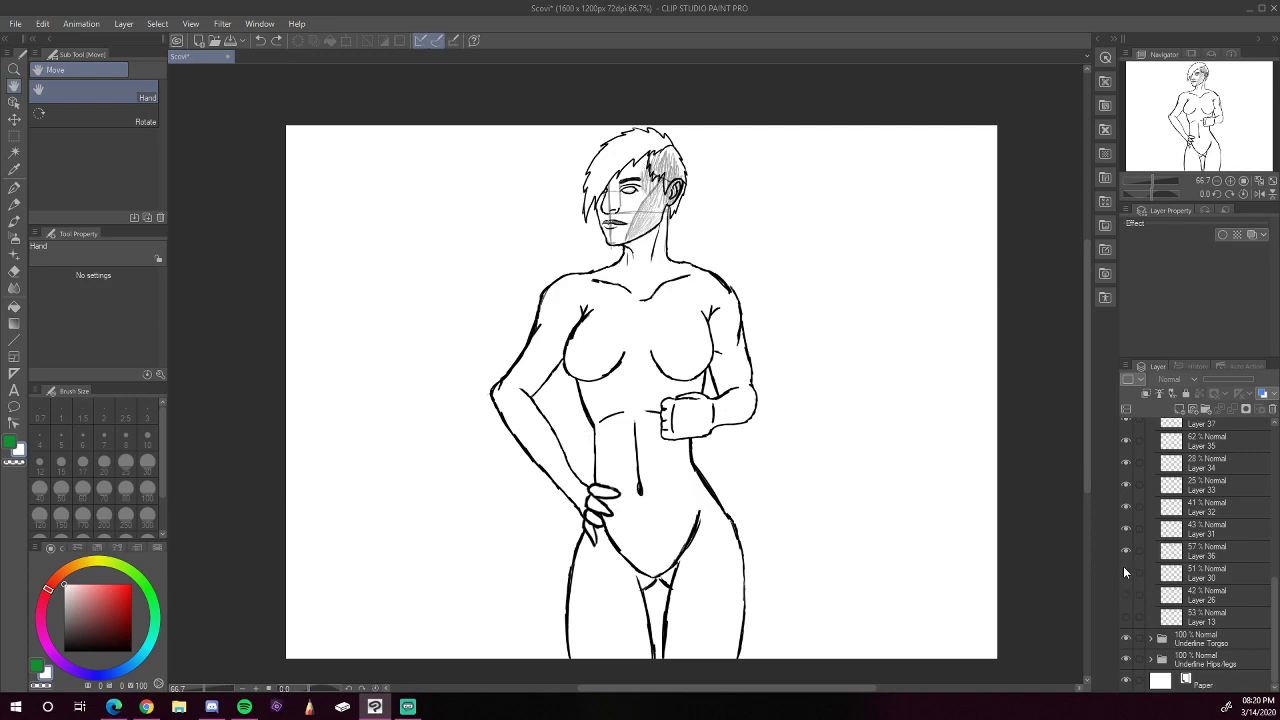
left_click(1125, 548)
left_click(1125, 528)
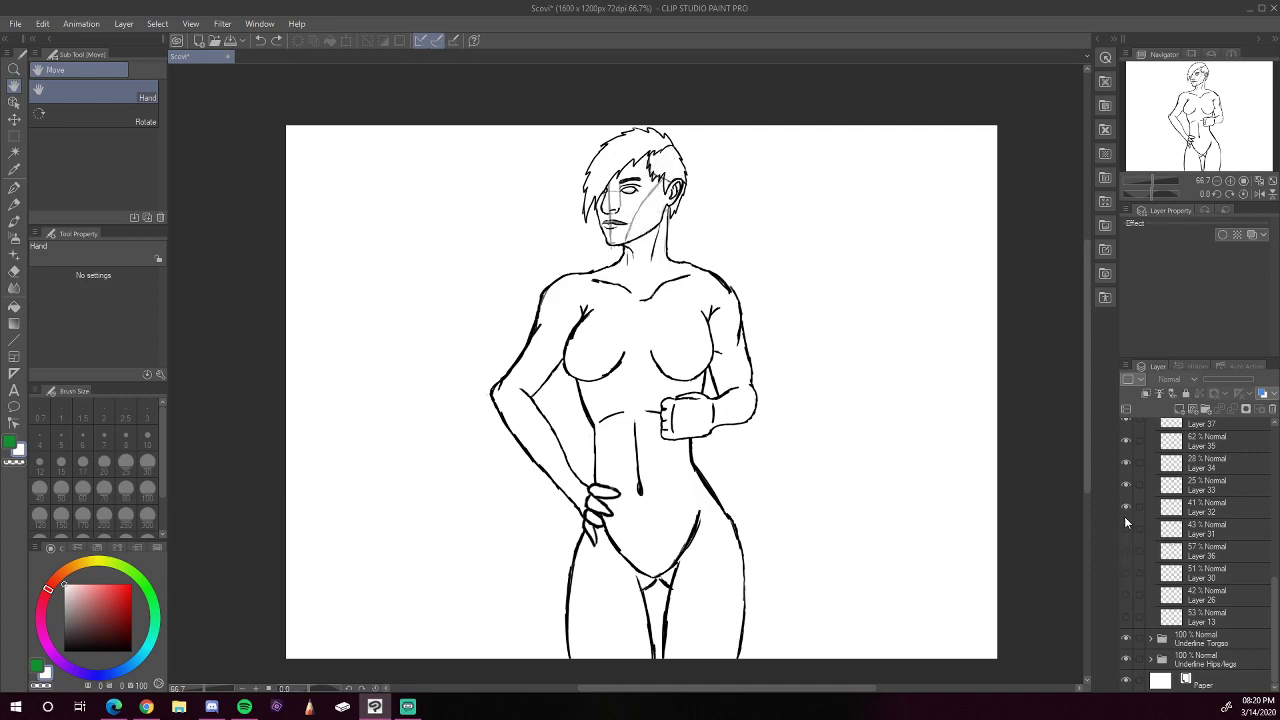
Step: Hide Layers 32 to 35, 37 and 38 in the Second Head folder
left_click(1125, 484)
scroll(1192, 547, "up", 3)
left_click(1125, 565)
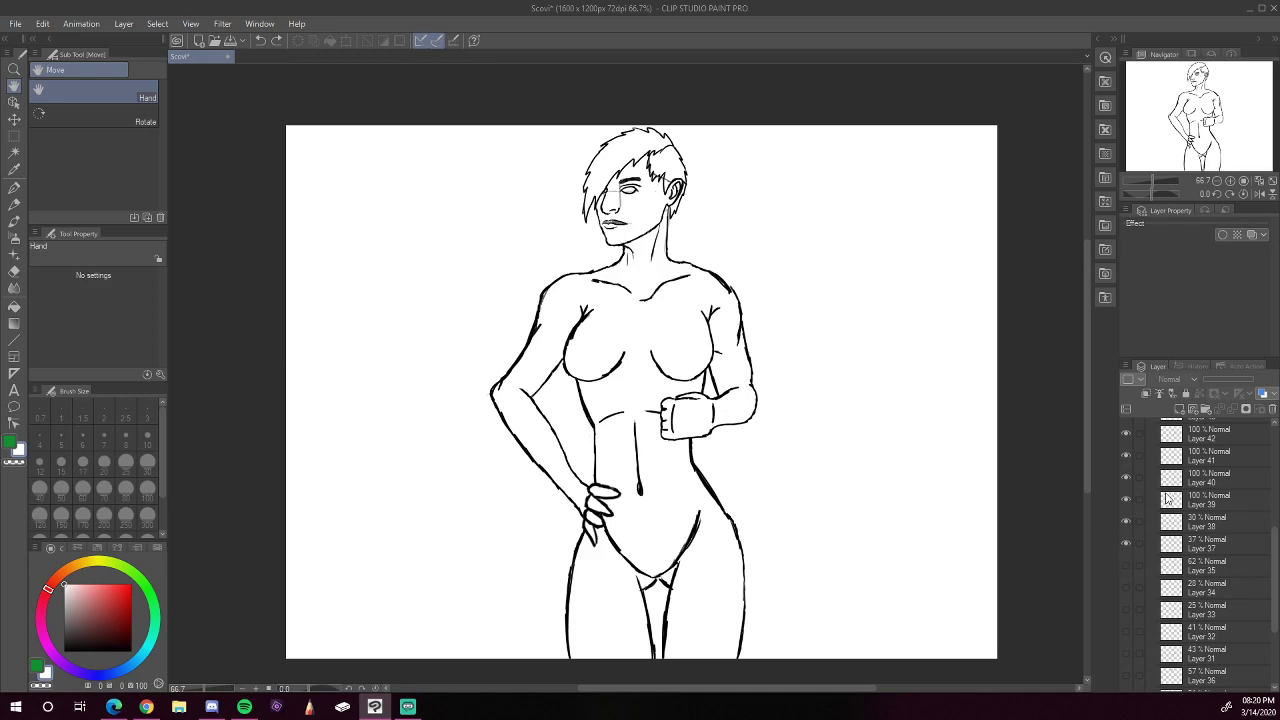
left_click(1126, 544)
left_click(1125, 521)
left_click(1125, 521)
left_click(1125, 521)
Step: Check Layers 39 to 42 of the head by toggling their visibility, and hide Layer 44
left_click(1125, 498)
left_click(1126, 498)
left_click(1125, 477)
left_click(1124, 475)
scroll(1200, 550, "up", 2)
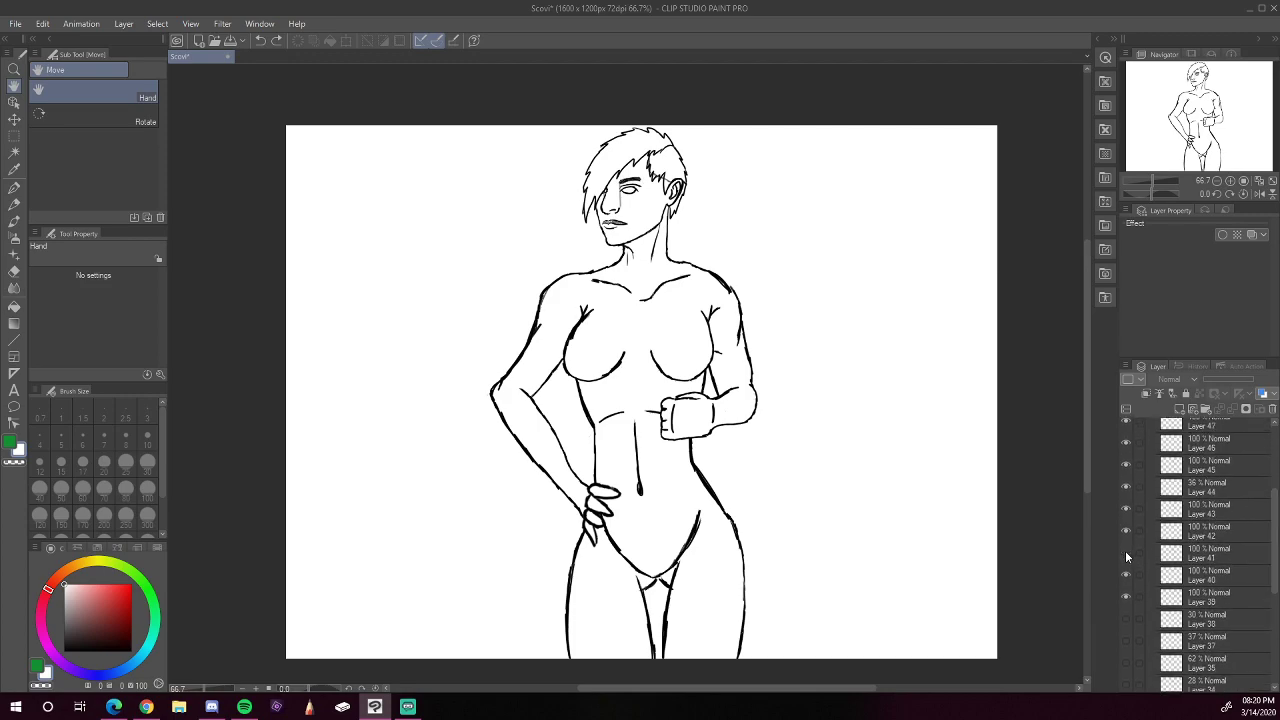
left_click(1125, 575)
left_click(1125, 576)
left_click(1124, 526)
left_click(1123, 529)
left_click(1125, 553)
left_click(1124, 486)
Step: Expand the Detailed Lines folder to view its layers, and collapse both the Second Head and Detailed Lines folders
scroll(1200, 480, "up", 3)
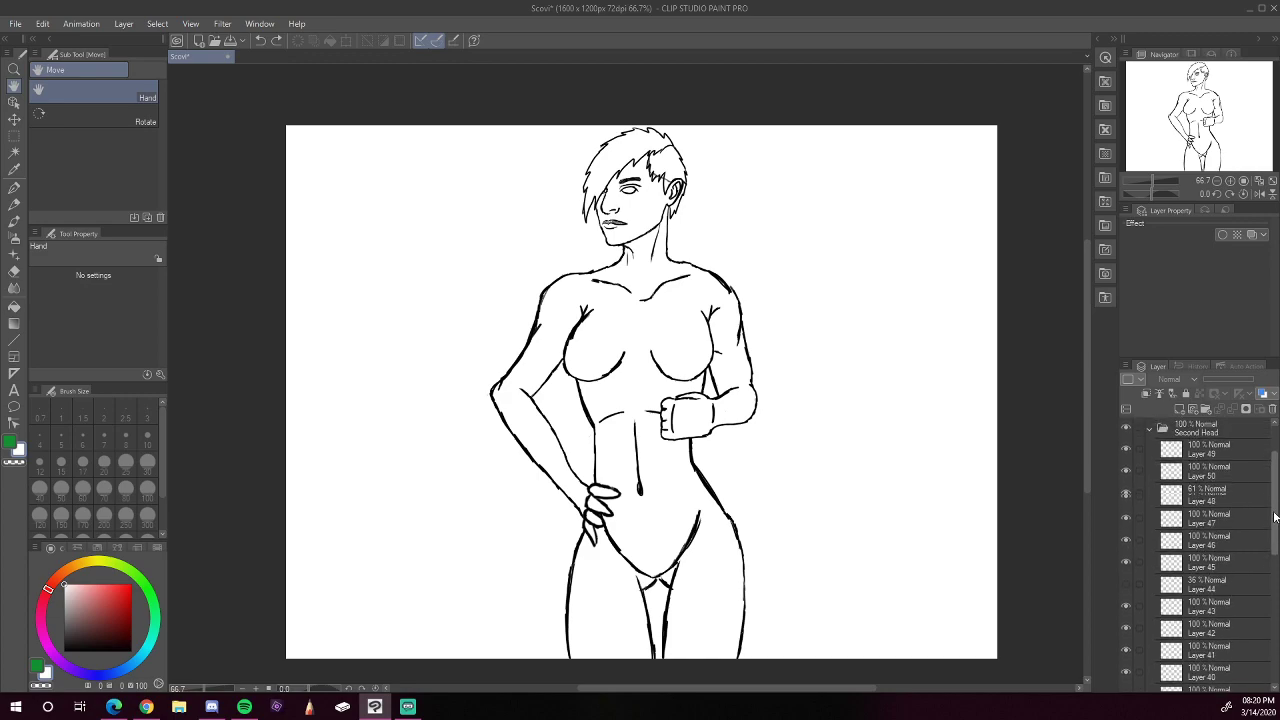
left_click(1149, 468)
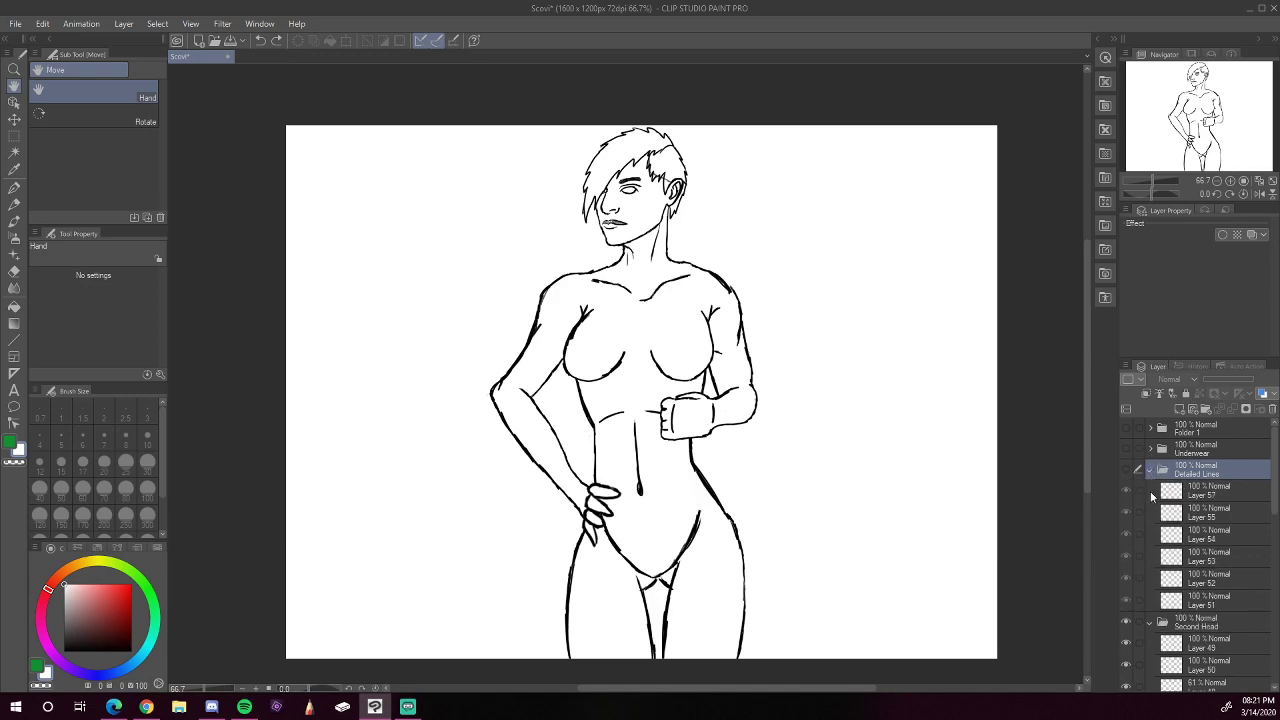
left_click(1149, 622)
left_click(1151, 470)
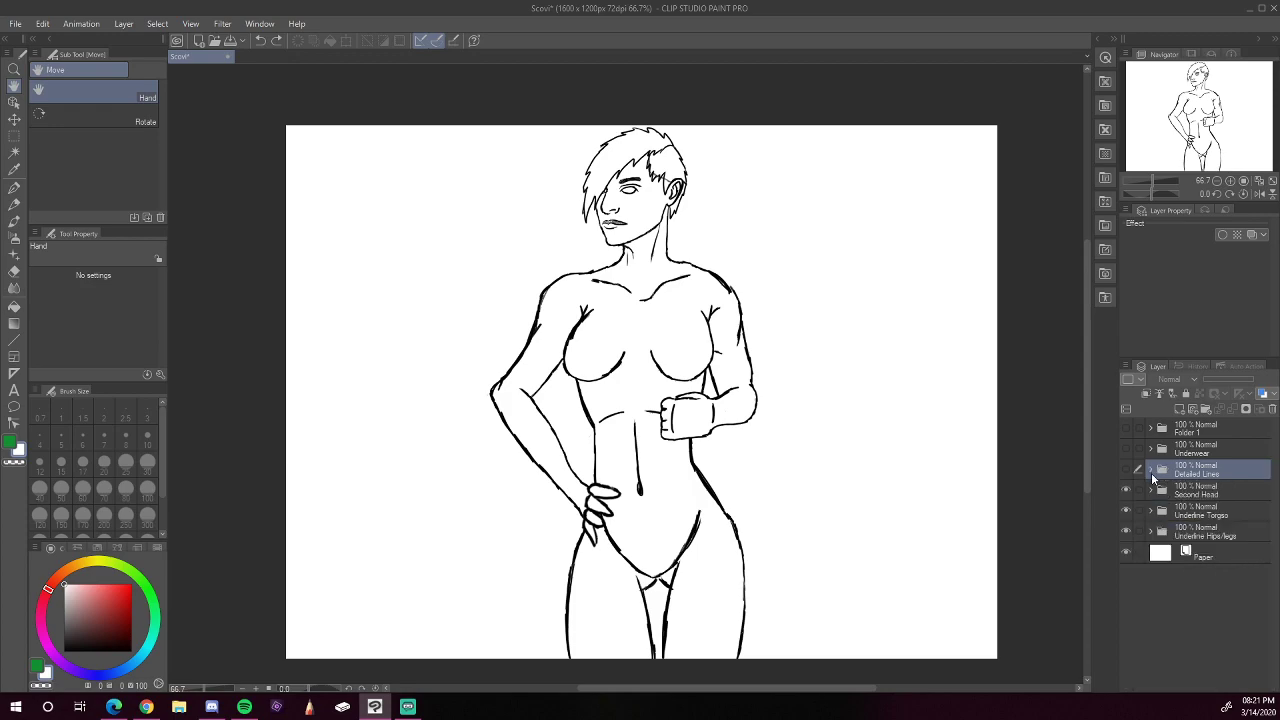
Step: Show the Detailed Lines folder and hide the Second Head, Underline Torgso and Underline Hips/legs folders
left_click(1126, 470)
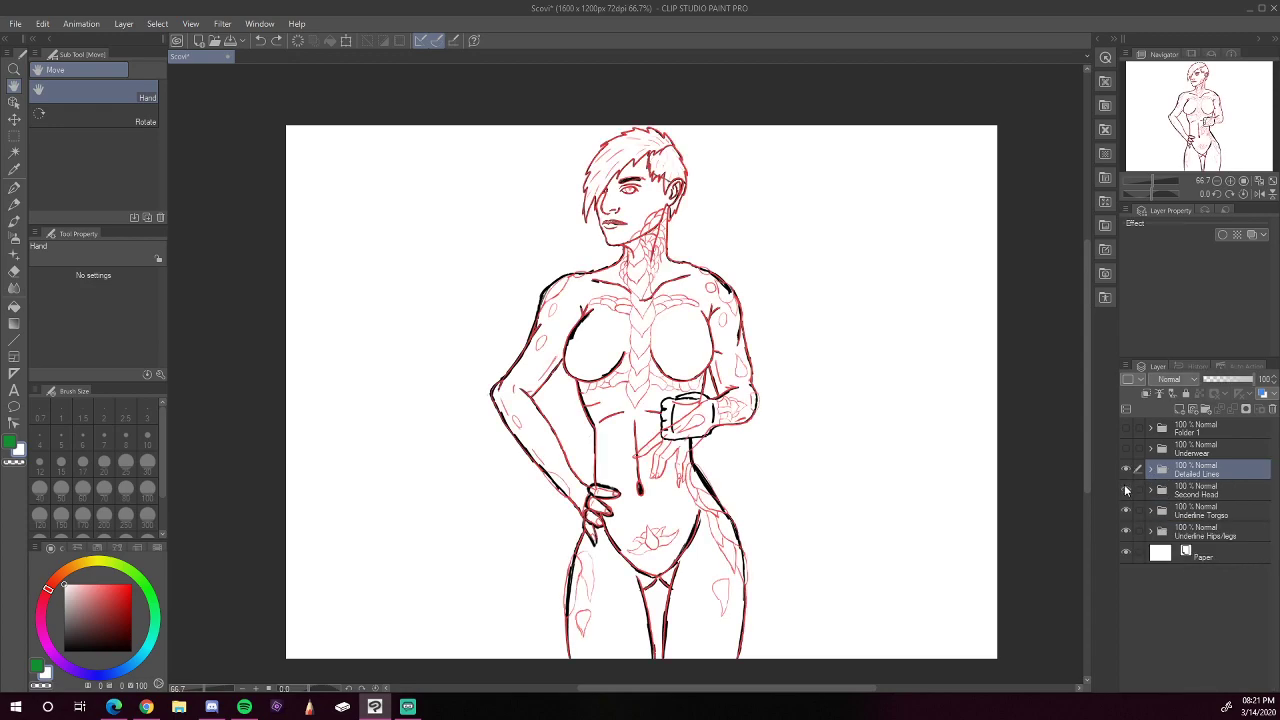
left_click(1126, 490)
left_click(1126, 510)
left_click(1126, 531)
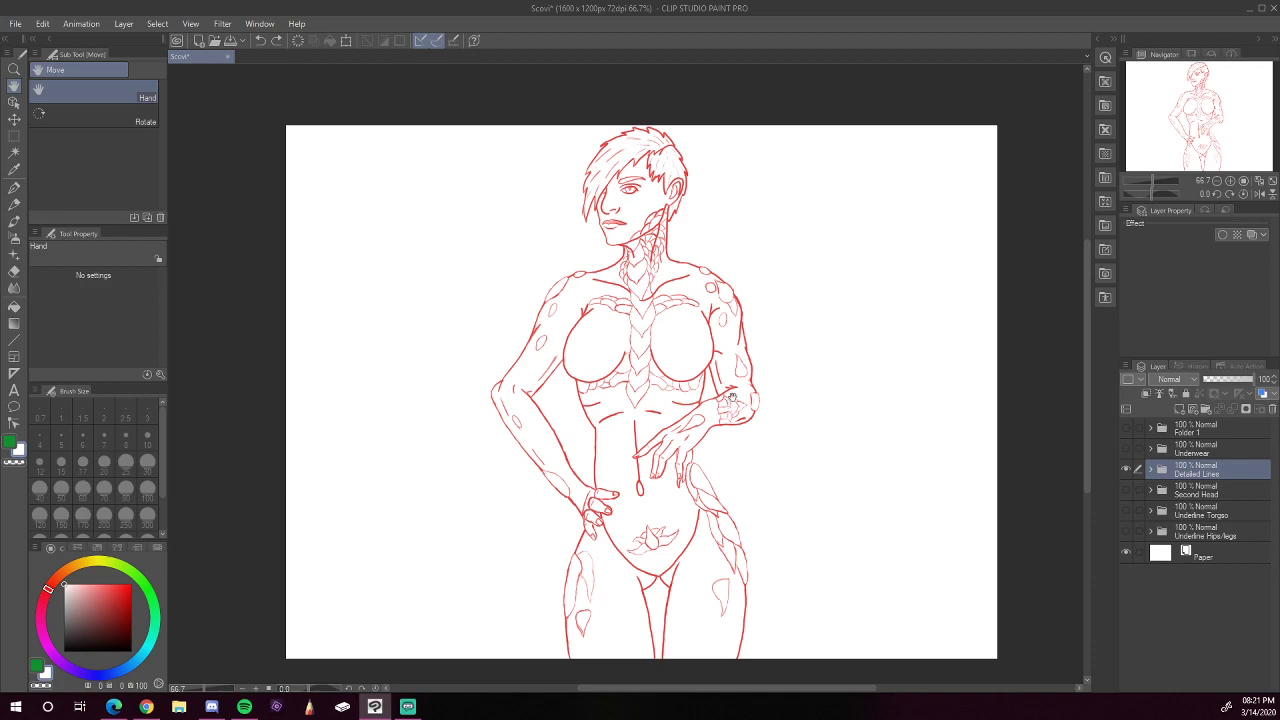
Step: Show the Underwear folder and Folder 1 over the detailed line art
left_click(1125, 449)
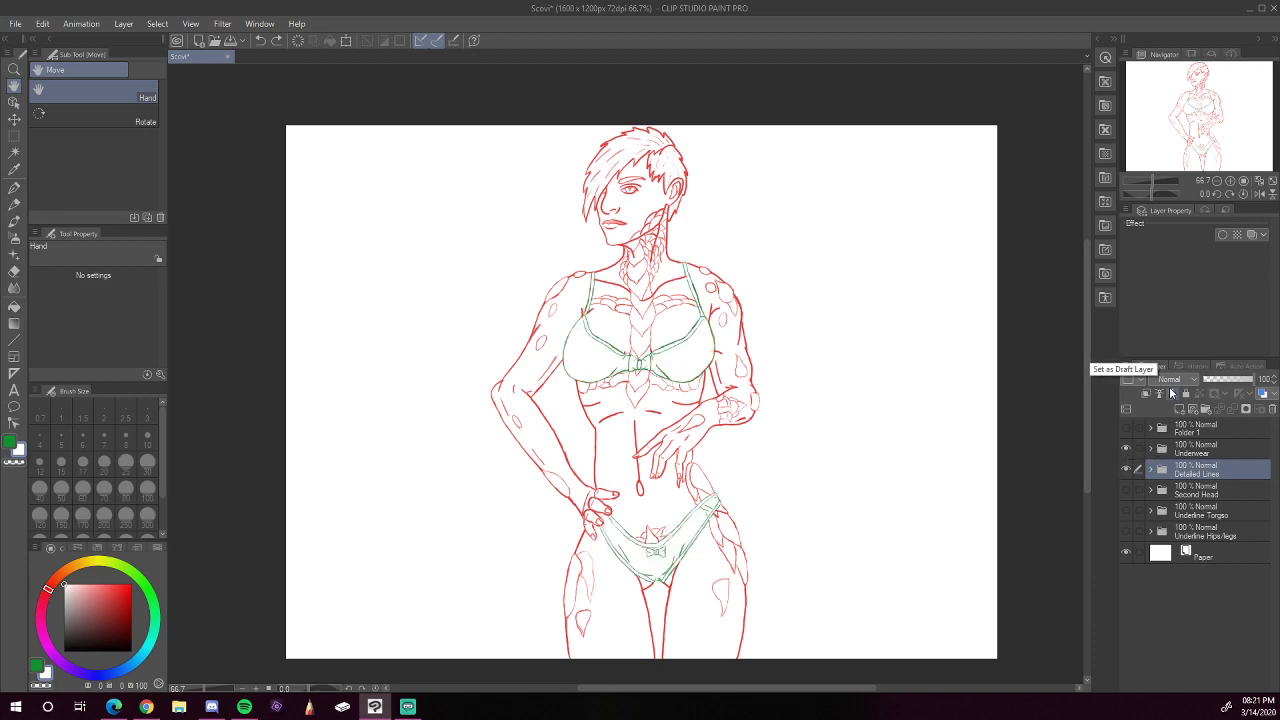
left_click(1125, 428)
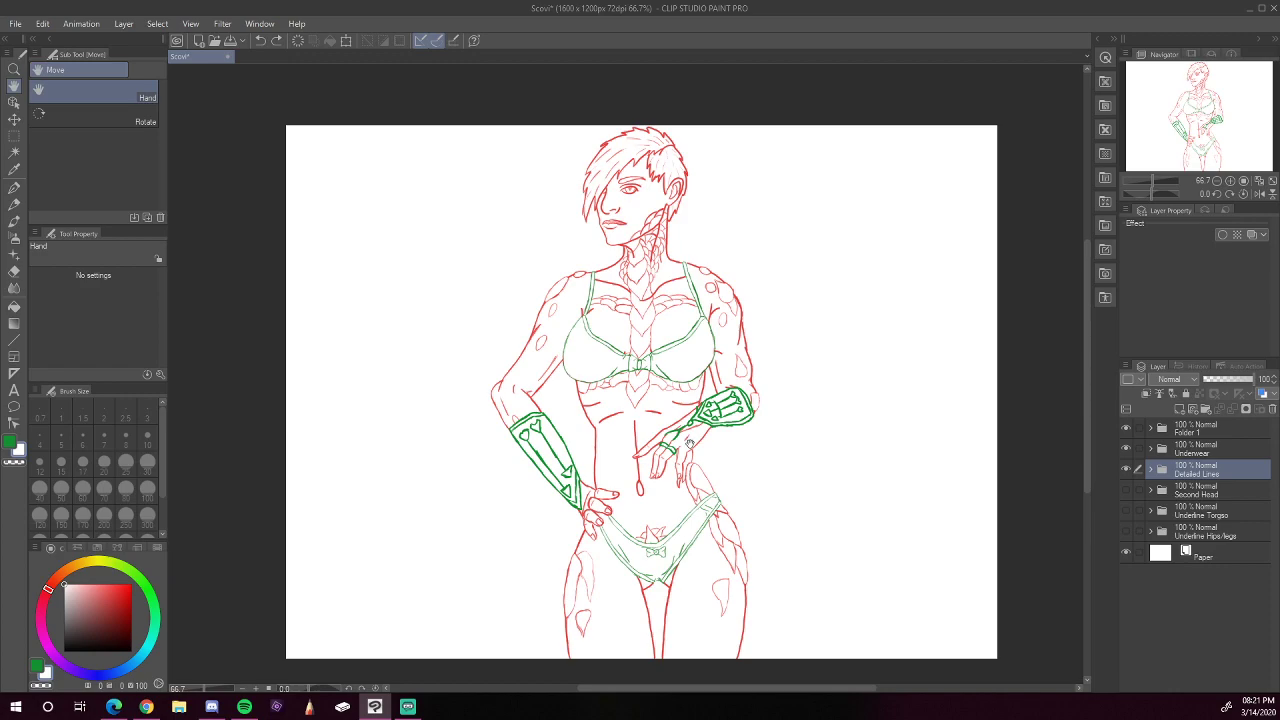
Step: Hide Folder 1, add a new raster layer above it, and set up the Darker pencil with the green drawing colour
left_click(1126, 428)
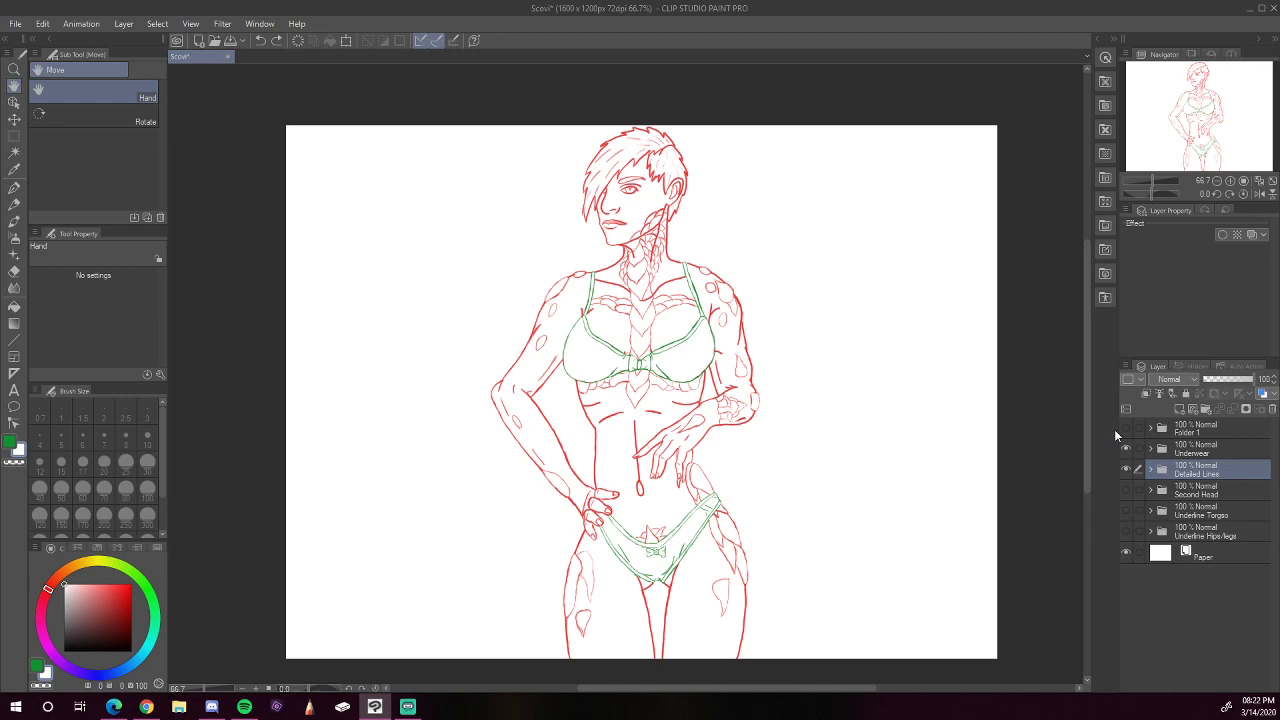
left_click(1181, 409)
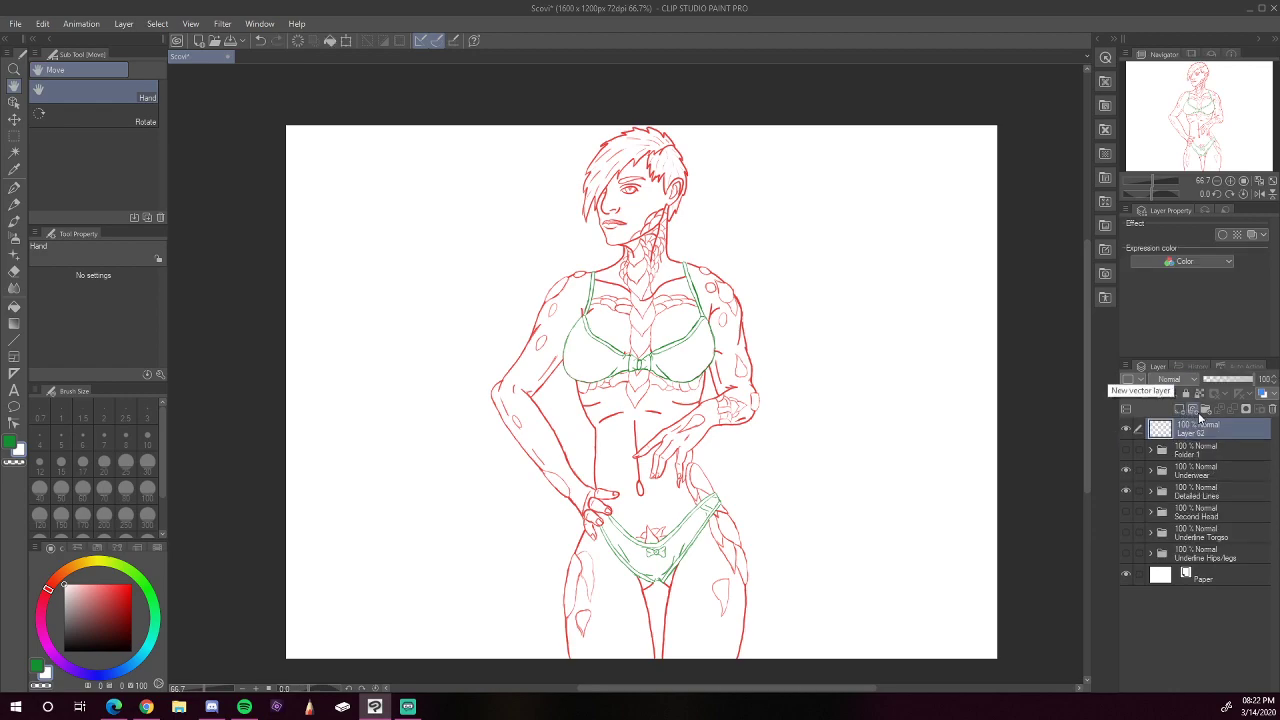
left_click(14, 203)
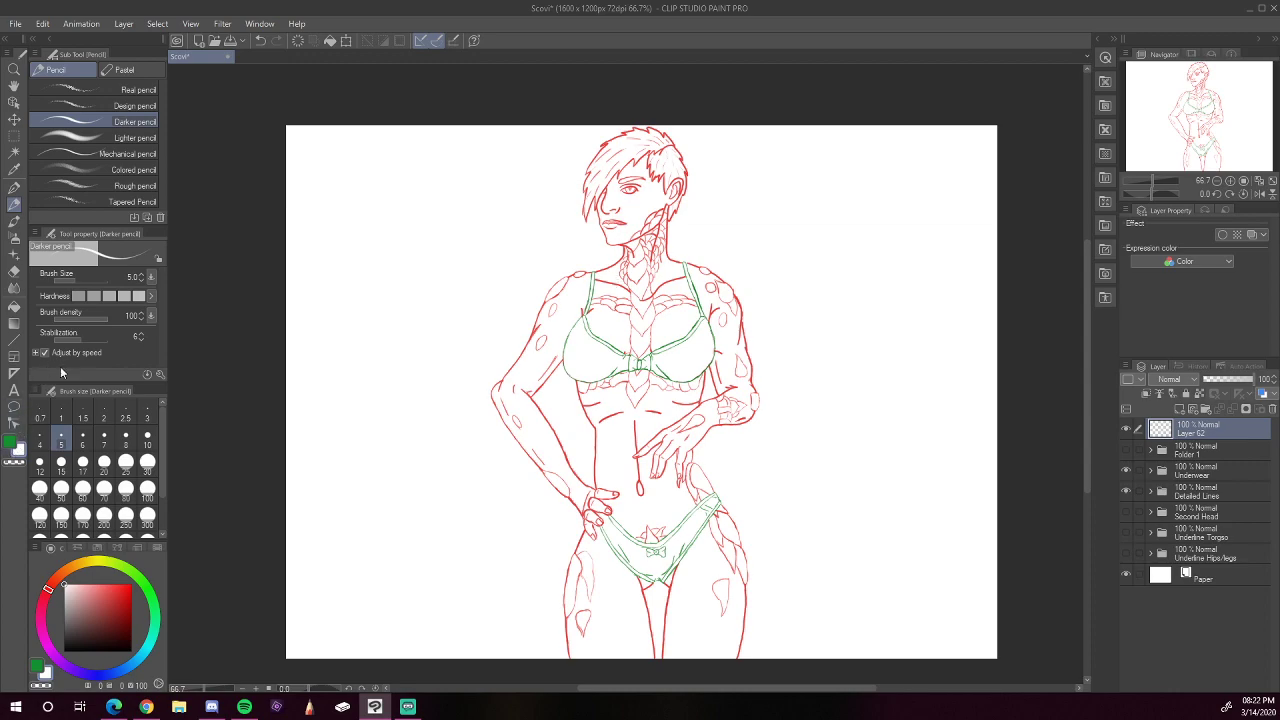
left_click(12, 442)
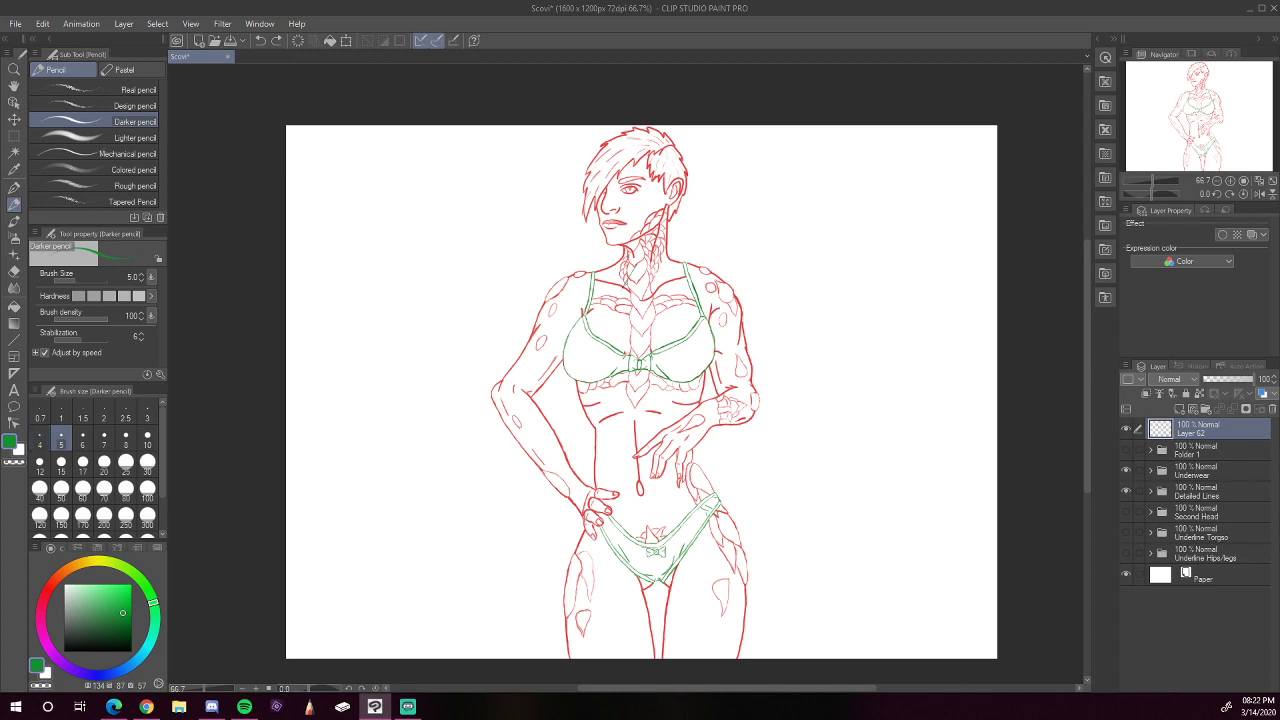
left_click_drag(622, 288, 614, 322)
key("ctrl+z")
key("ctrl+z")
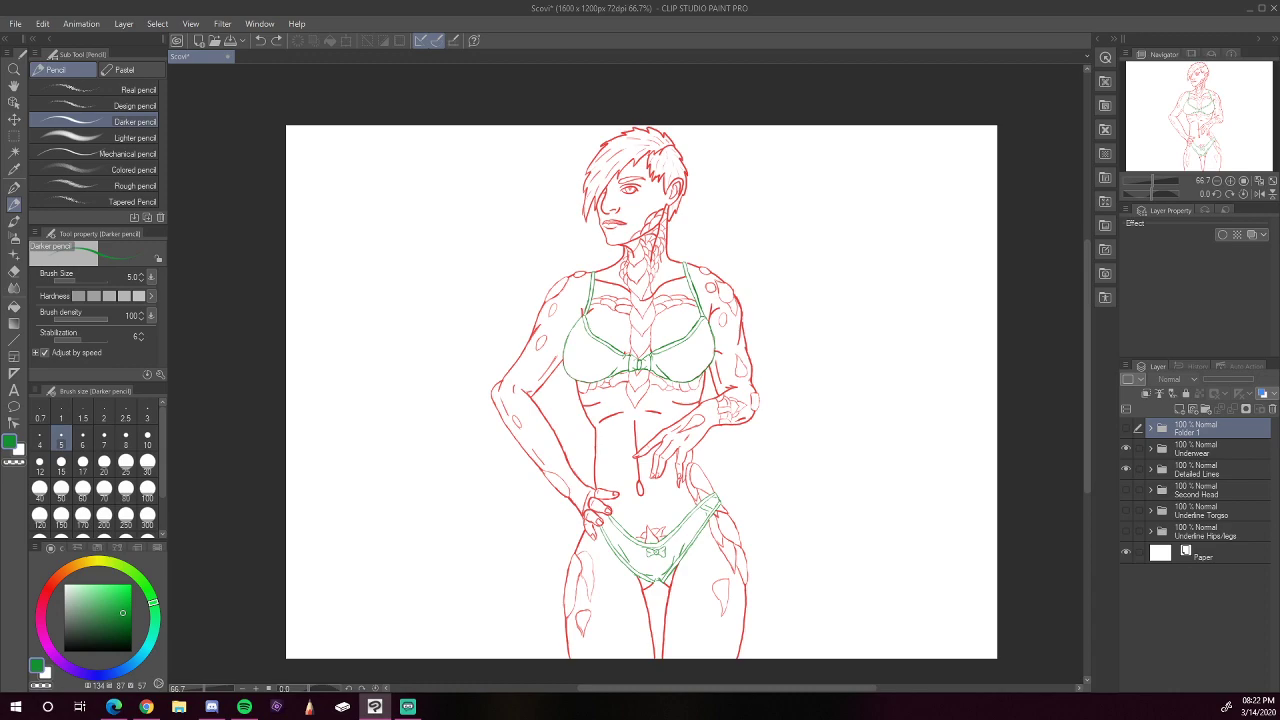
key("ctrl+y")
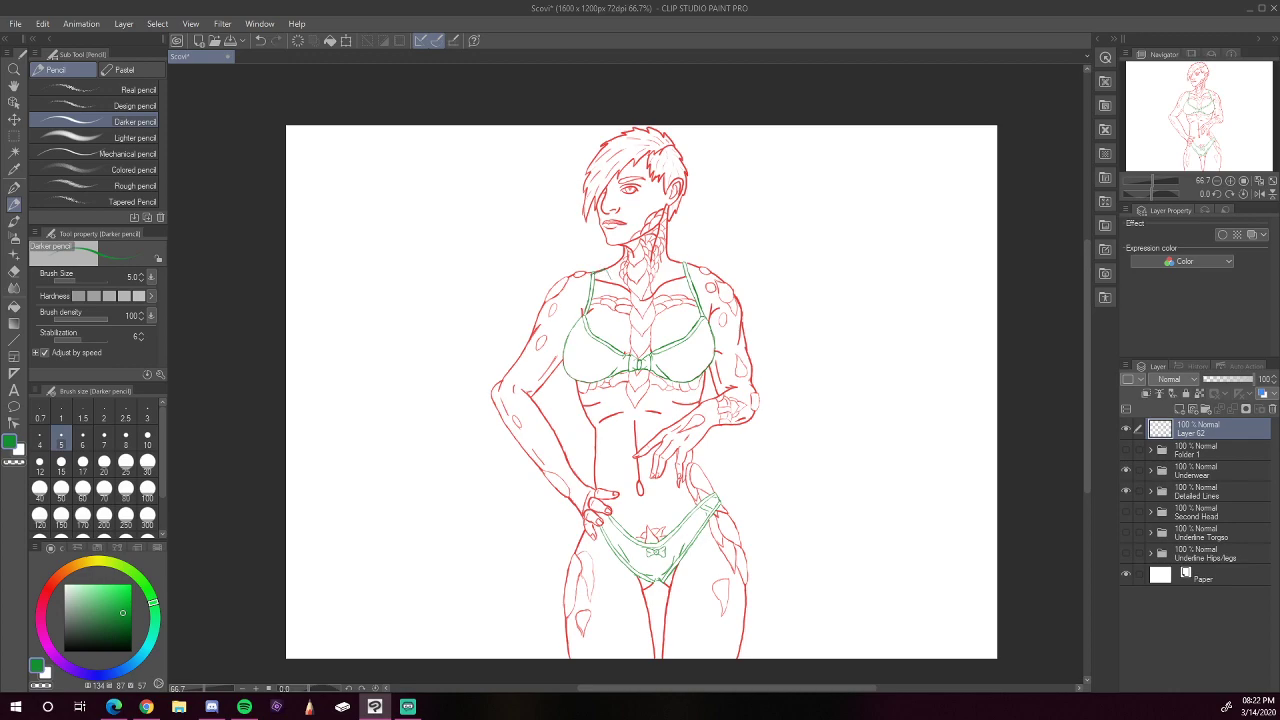
Step: Sketch a sleeveless top in green over the torso, with a V-neckline and side contours running down to the hips
mouse_move(595, 277)
left_mouse_down()
mouse_move(567, 380)
mouse_move(591, 426)
mouse_move(581, 409)
left_mouse_up()
left_click_drag(608, 272, 626, 308)
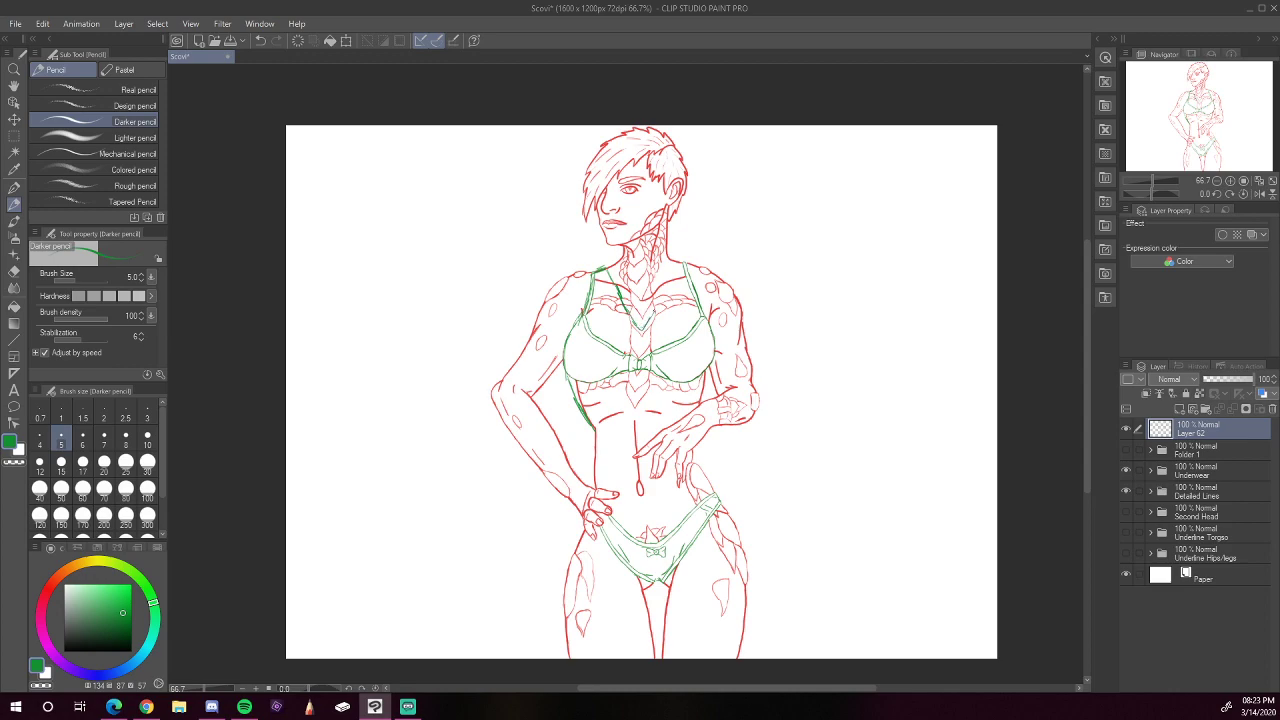
left_click_drag(660, 307, 675, 268)
left_click_drag(708, 396, 705, 370)
left_click_drag(594, 438, 594, 466)
left_click_drag(701, 463, 732, 514)
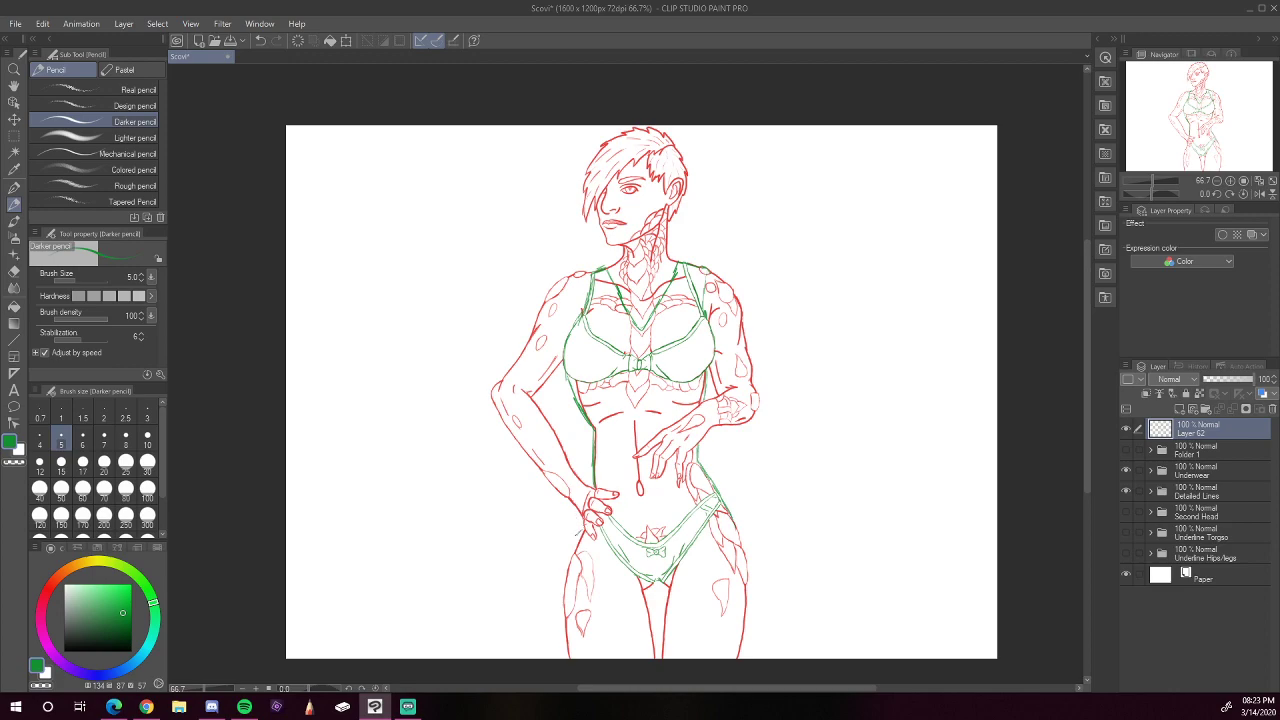
Step: Sketch green clothing lines down the outer side of both thighs to the lower edge of the canvas
left_click_drag(576, 533, 556, 644)
left_click_drag(565, 574, 557, 614)
left_click_drag(739, 542, 725, 642)
left_click_drag(736, 584, 731, 606)
left_click_drag(739, 546, 729, 608)
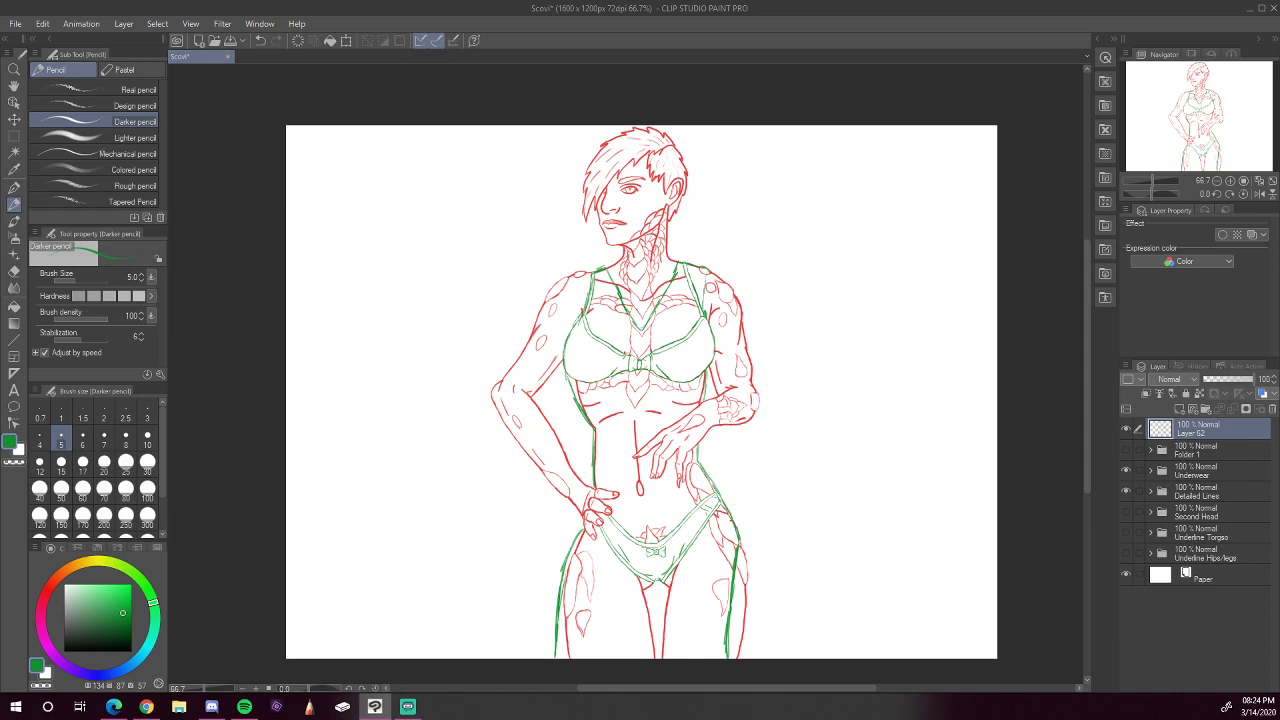
Step: Sketch a wide waistband with two horizontal lines across the belly and add loose fabric outlines on both sides of the waist
left_click_drag(610, 429, 668, 421)
left_click_drag(616, 497, 684, 494)
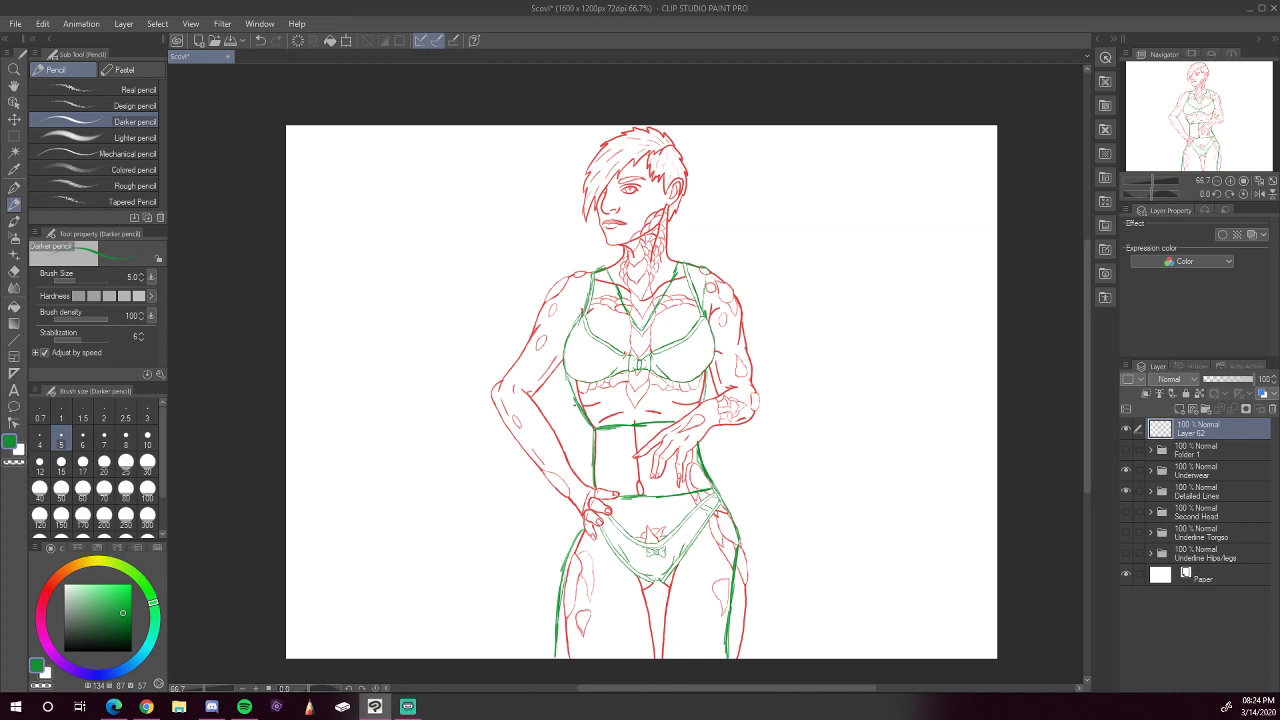
mouse_move(568, 412)
left_mouse_down()
mouse_move(571, 460)
mouse_move(569, 436)
left_mouse_up()
left_click_drag(731, 482, 727, 500)
left_click_drag(727, 450, 721, 462)
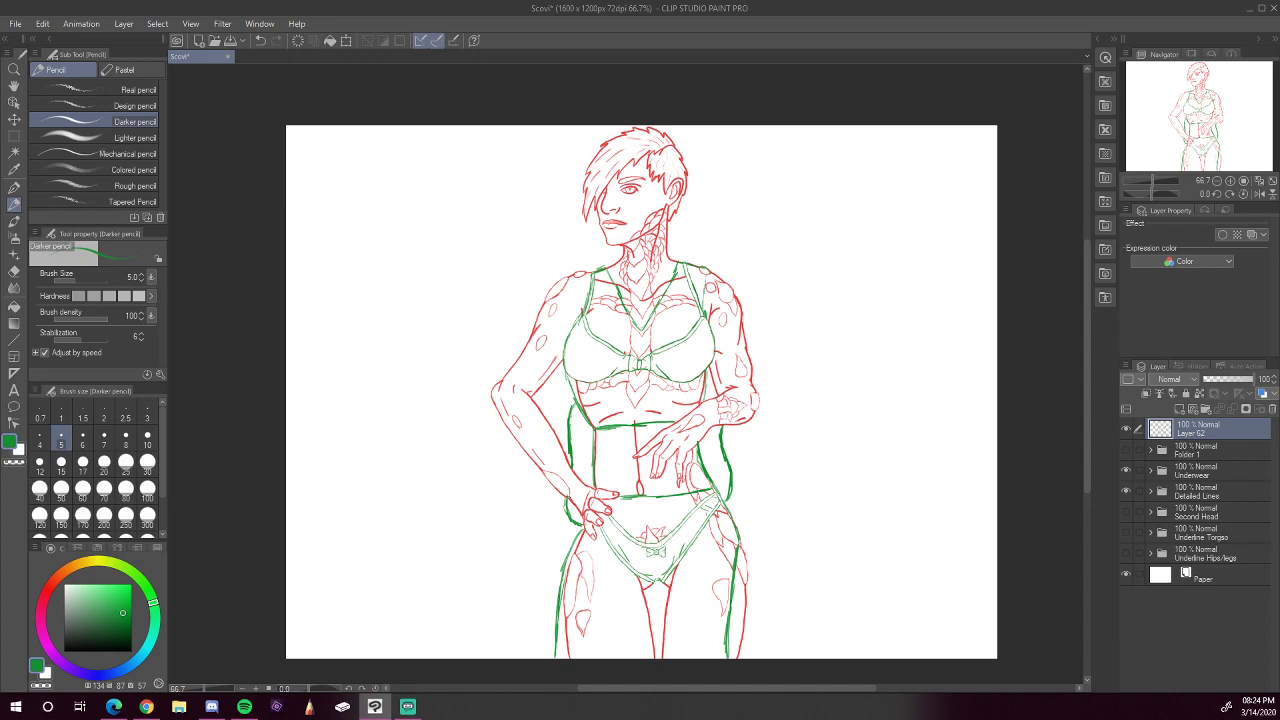
Step: Show Folder 1 and sketch a patterned band around the arm just above the bracer on the bent arm
left_click(1127, 450)
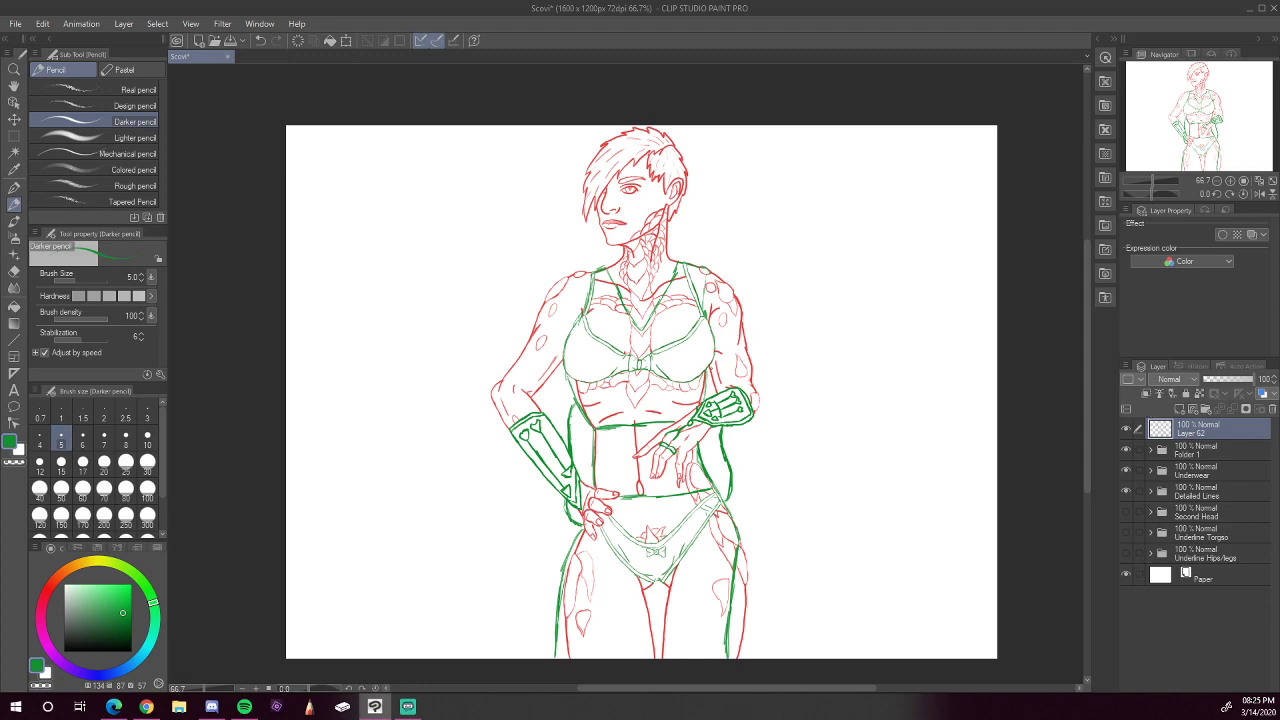
mouse_move(706, 372)
left_mouse_down()
mouse_move(738, 354)
mouse_move(738, 370)
mouse_move(748, 364)
left_mouse_up()
left_click_drag(722, 368, 736, 362)
Step: Sketch the top's overlapping front, with doubled collar edges from the shoulders and a seam running down to the waistband
mouse_move(636, 333)
left_mouse_down()
mouse_move(642, 356)
mouse_move(621, 303)
left_mouse_up()
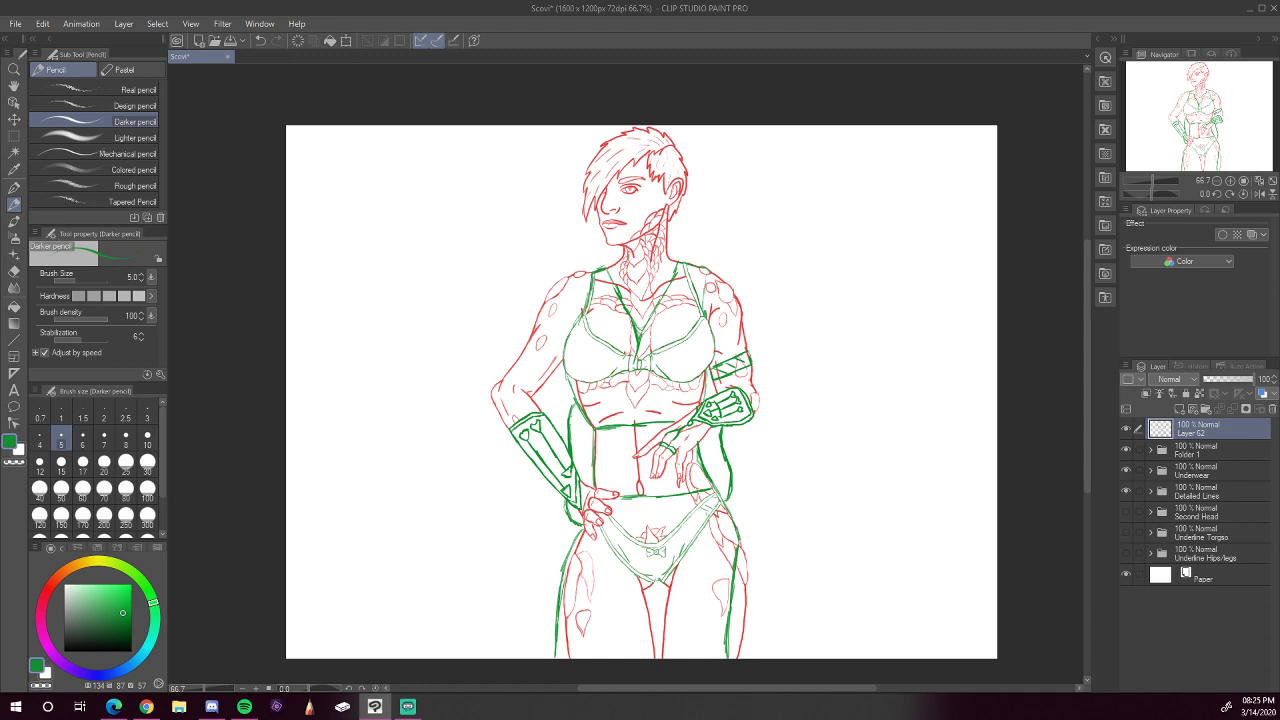
left_click_drag(634, 362, 623, 424)
left_click_drag(634, 372, 627, 406)
mouse_move(644, 336)
left_mouse_down()
mouse_move(633, 422)
mouse_move(685, 265)
left_mouse_up()
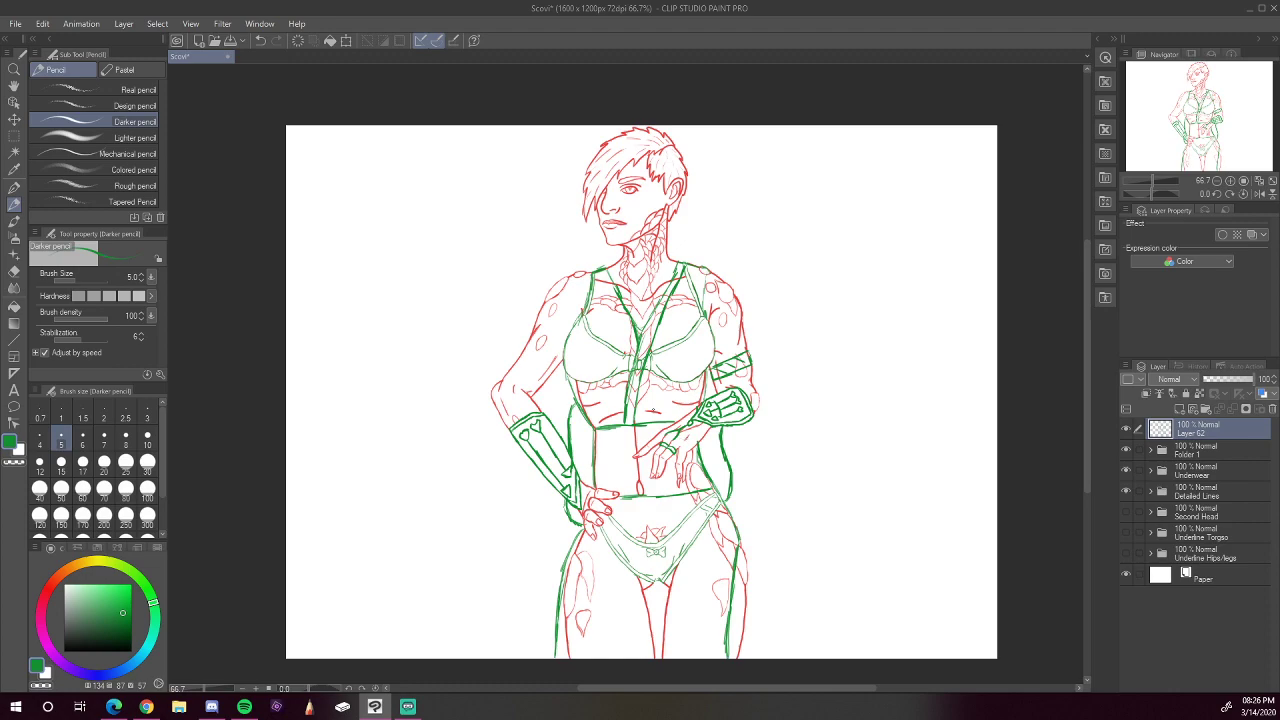
Step: Undo a trial stroke at the shoulder and sketch a flared fabric line outside the thigh below the bent arm
left_click_drag(600, 254, 588, 270)
key("ctrl+z")
mouse_move(746, 608)
left_mouse_down()
mouse_move(766, 656)
mouse_move(760, 636)
left_mouse_up()
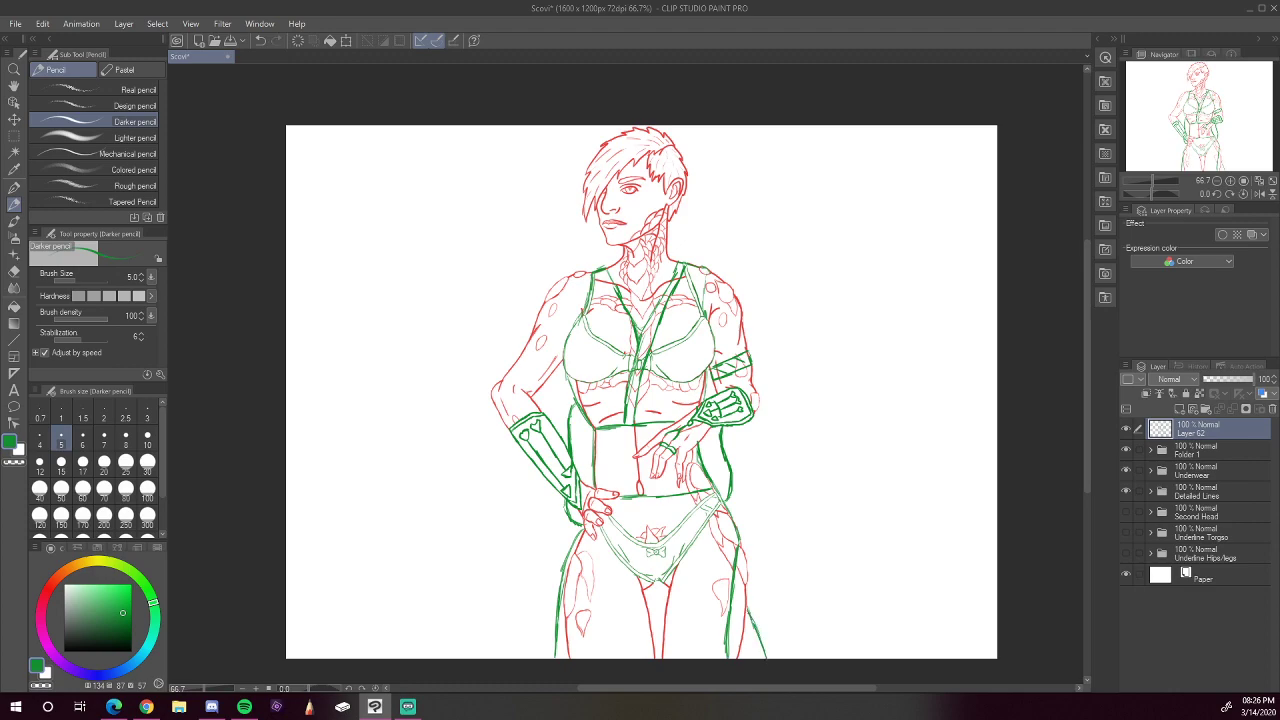